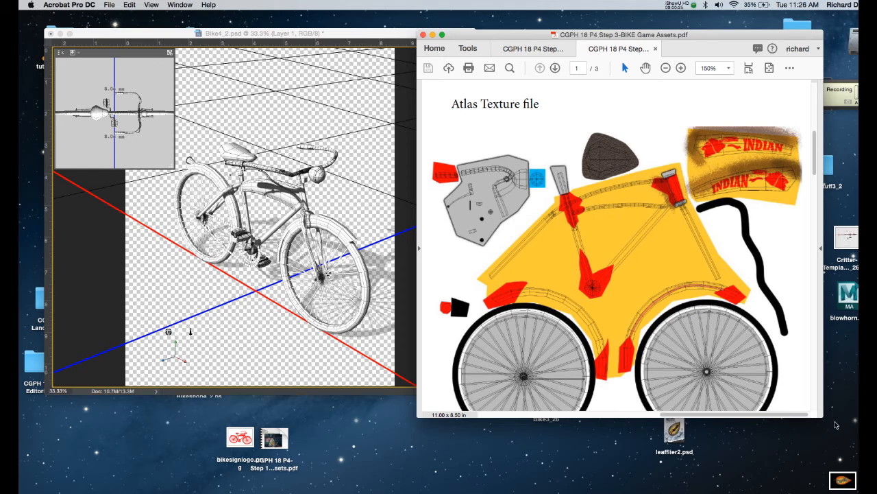
Step: Enlarge the reference PDF window and review its pages from the atlas texture to the sample bike photo and back
left_click_drag(823, 416, 835, 473)
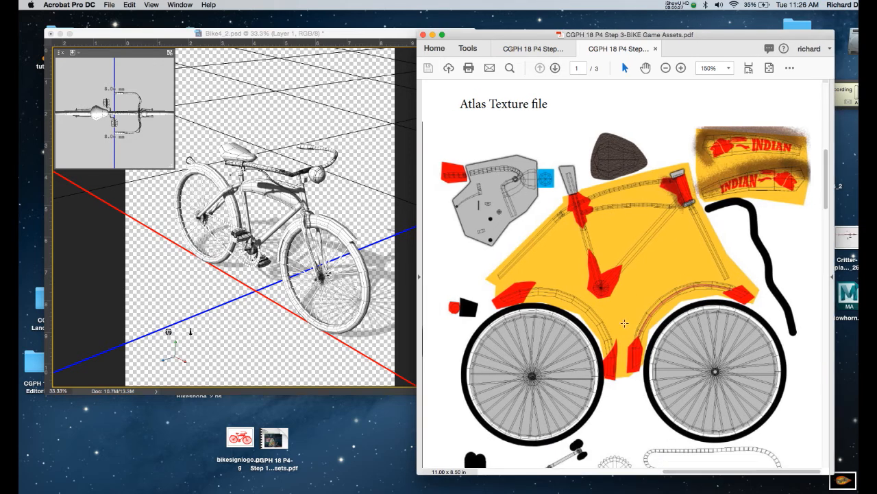
left_click_drag(827, 207, 827, 225)
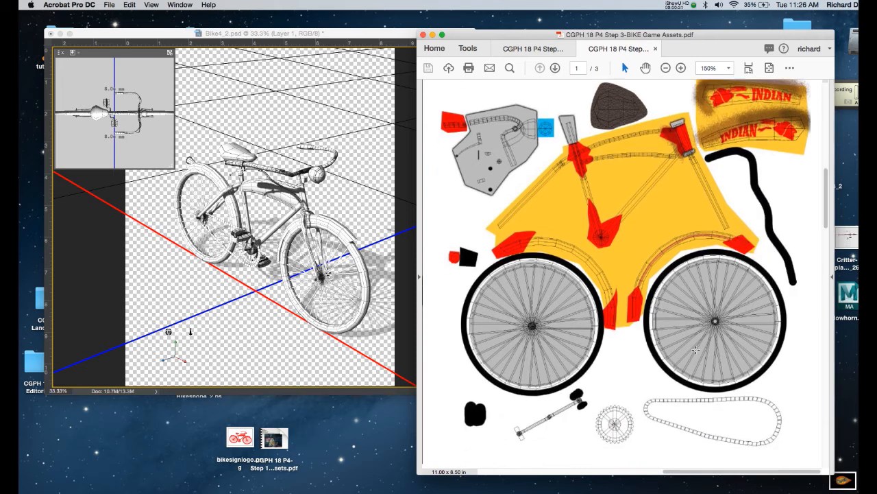
left_click_drag(827, 199, 812, 376)
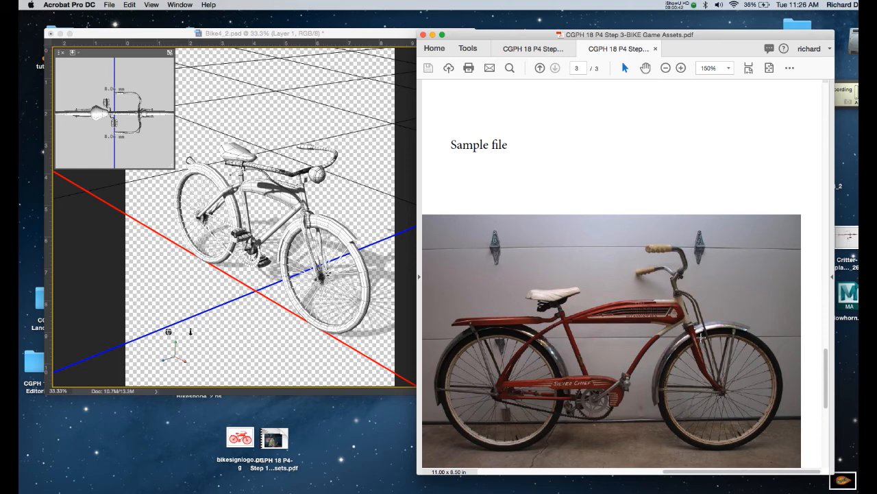
left_click_drag(825, 369, 804, 172)
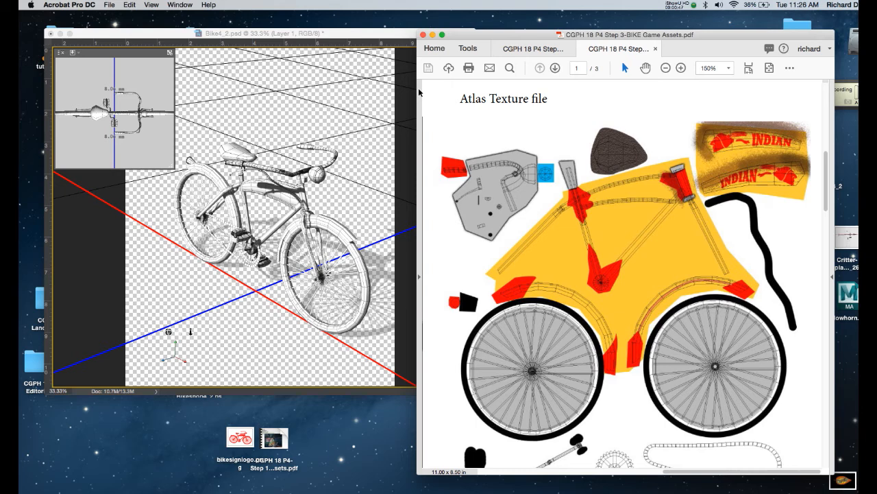
Step: Put away the reference PDF, switch to Photoshop and open the bike model's bikeskin4_2 diffuse texture for editing
left_click(349, 51)
left_click(493, 40)
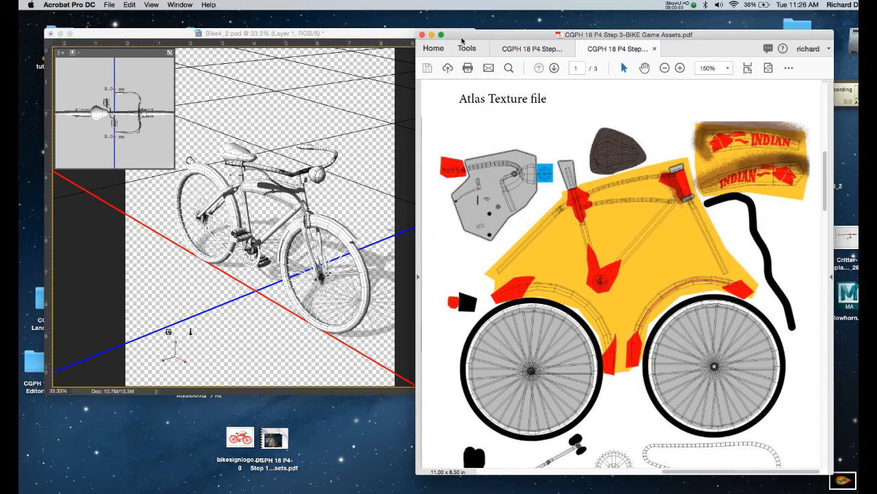
left_click(431, 35)
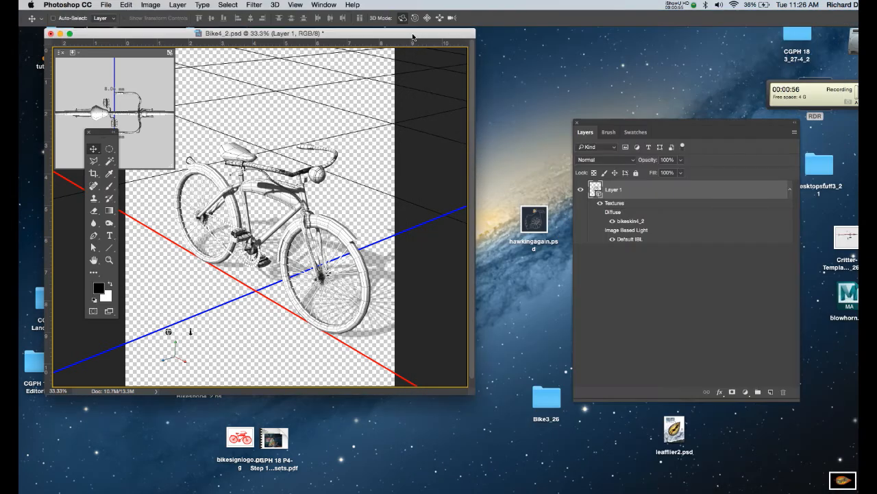
left_click_drag(629, 125, 558, 90)
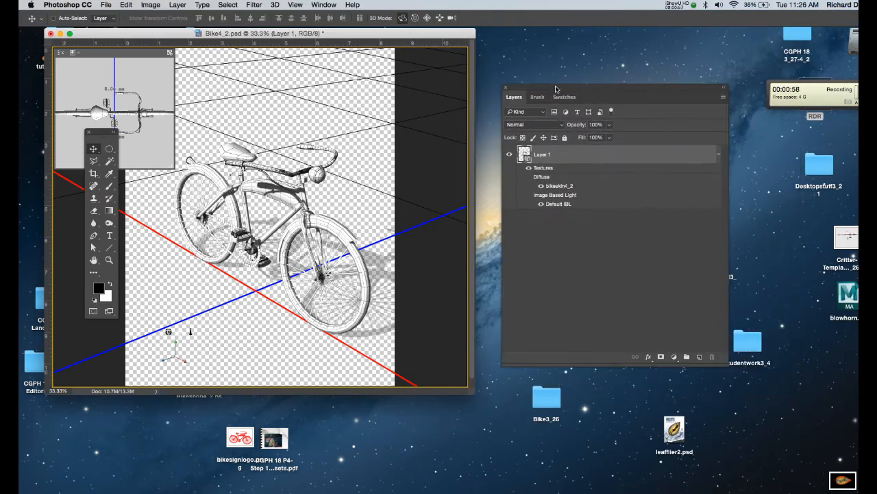
double_click(560, 186)
left_click_drag(240, 47, 301, 73)
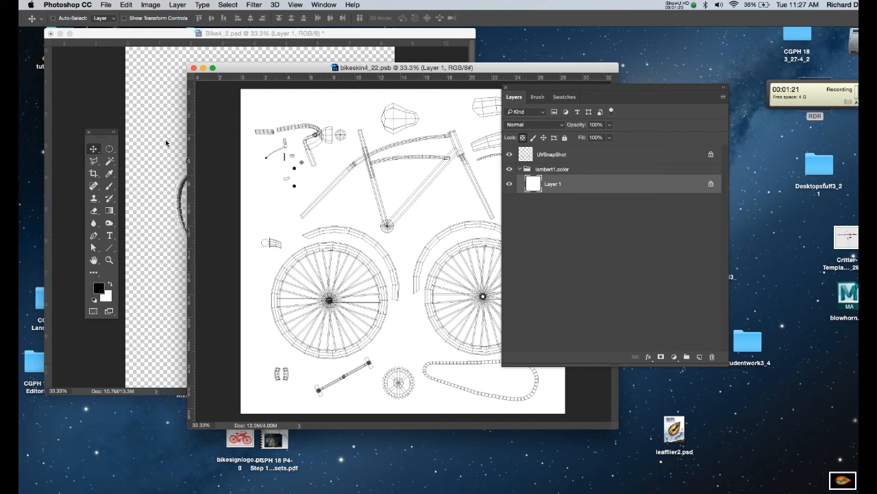
Step: Save the opened texture document under the name bikeskin3_27.psb
left_click(107, 6)
left_click(121, 103)
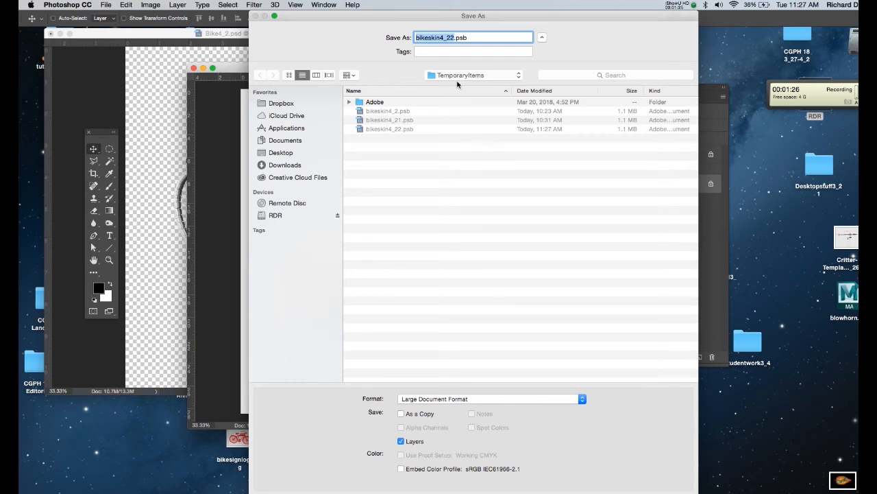
left_click_drag(454, 38, 445, 38)
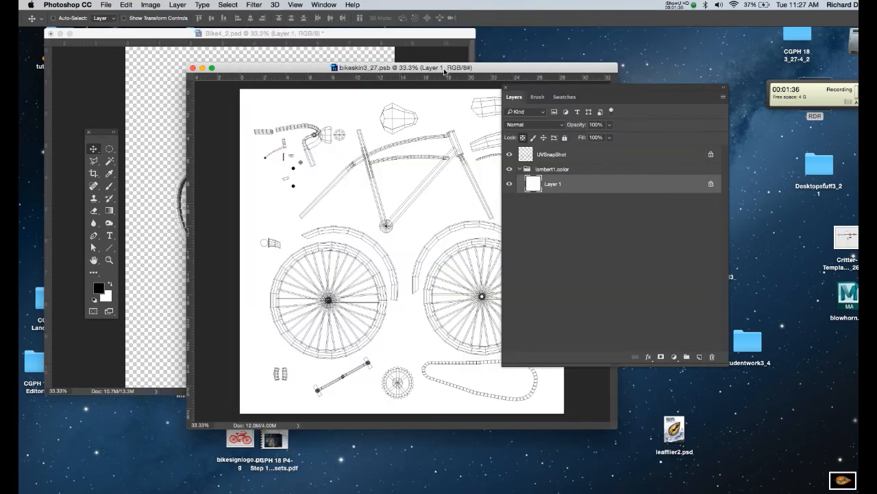
left_click_drag(444, 72, 384, 66)
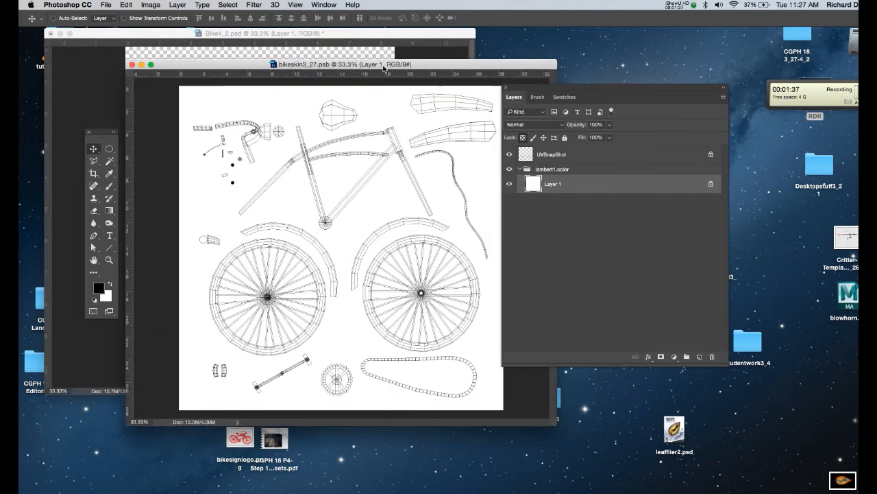
Step: Minimize the Bike4_2.psd document and keep the bikeskin3_27.psb texture as the working document
left_click(347, 40)
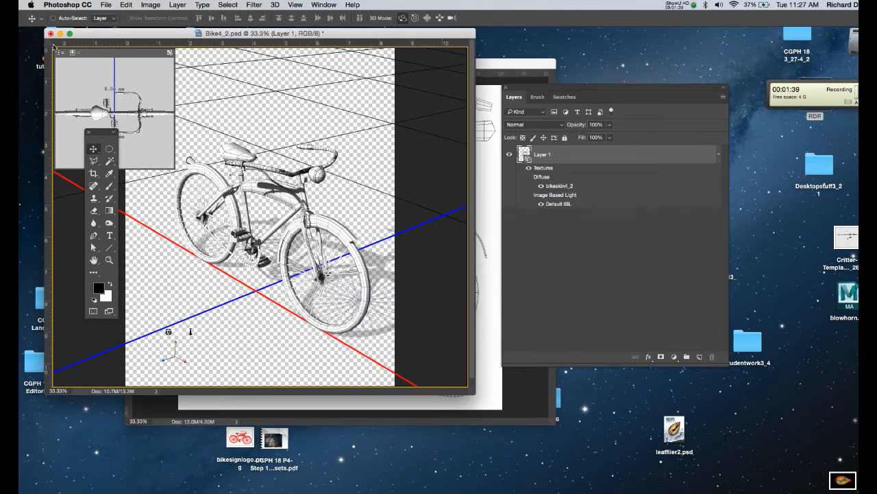
left_click(60, 34)
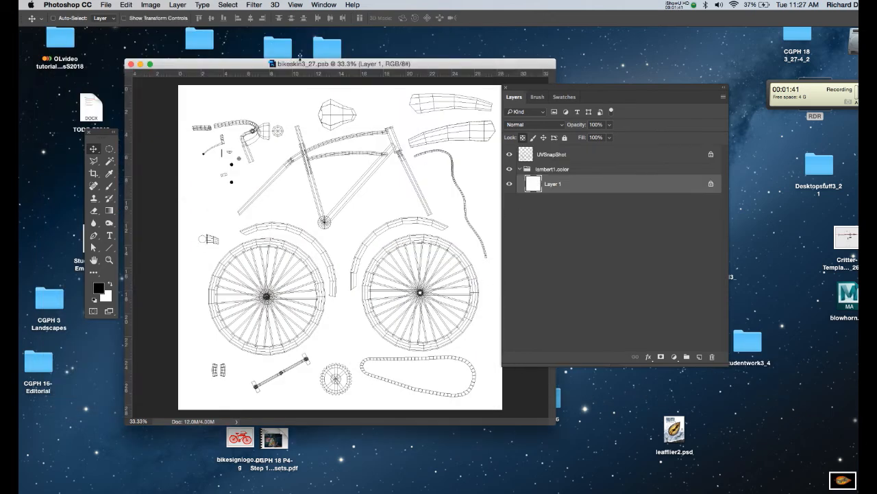
left_click_drag(312, 63, 257, 45)
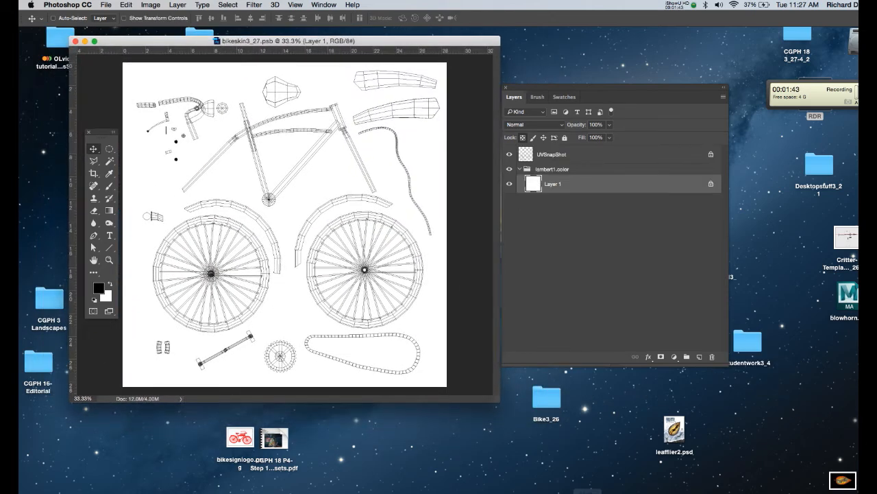
Step: Switch to Acrobat, place the reference PDF beside the texture document and examine how the bike parts are coloured in the atlas
left_click(608, 488)
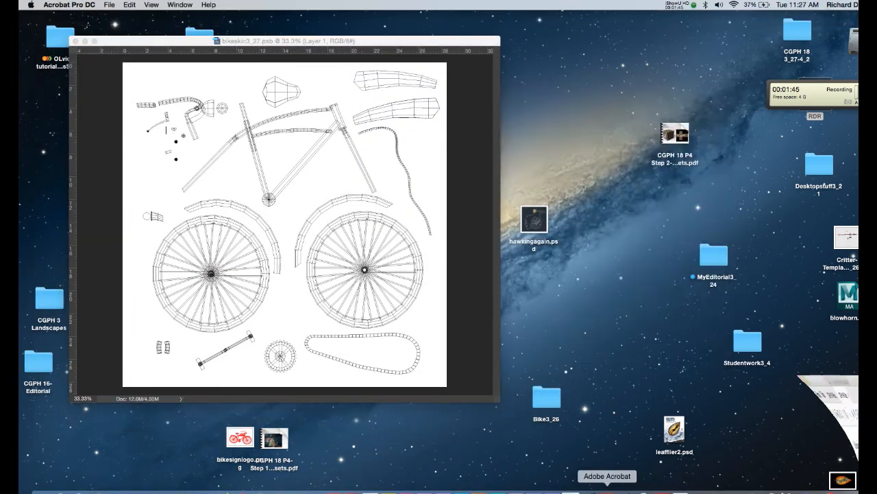
left_click_drag(541, 35, 525, 21)
left_click(388, 37)
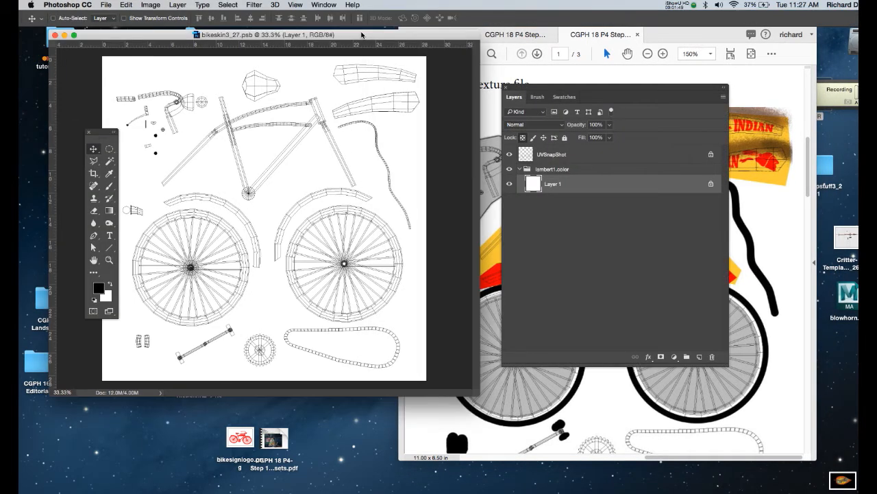
left_click(657, 34)
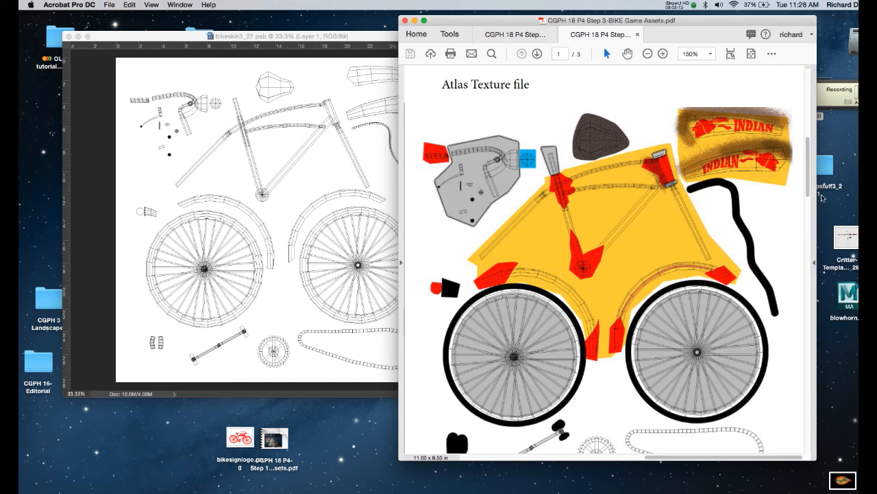
left_click_drag(810, 191, 810, 212)
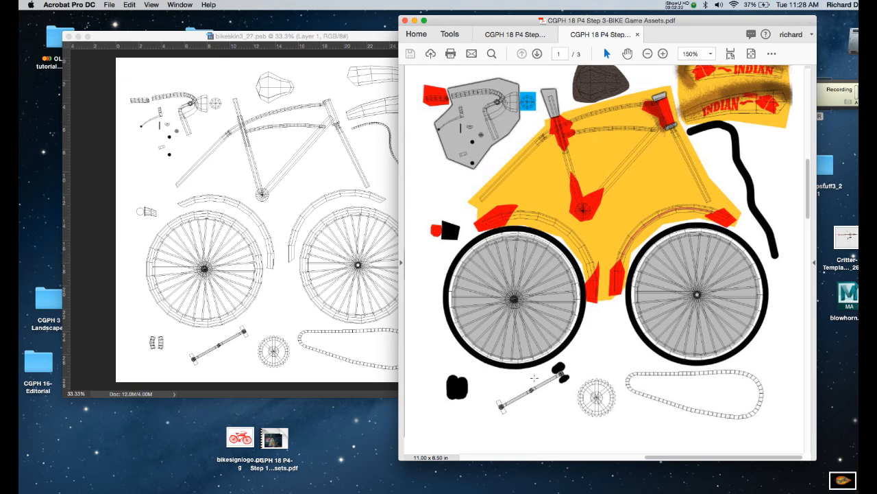
Step: Return to Photoshop and add a new layer named grayparts above Layer 1 in the lambert1.color group
left_click(310, 36)
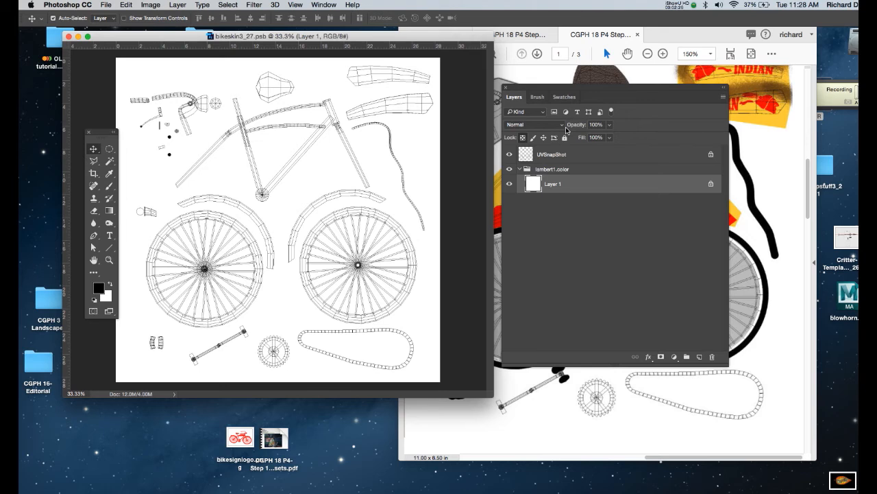
key("super+shift+n")
type("gra")
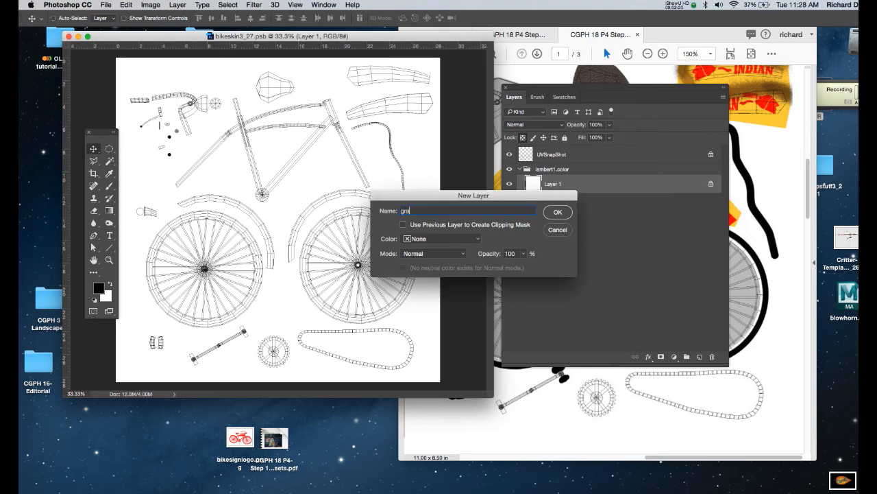
type("yparts")
key("Return")
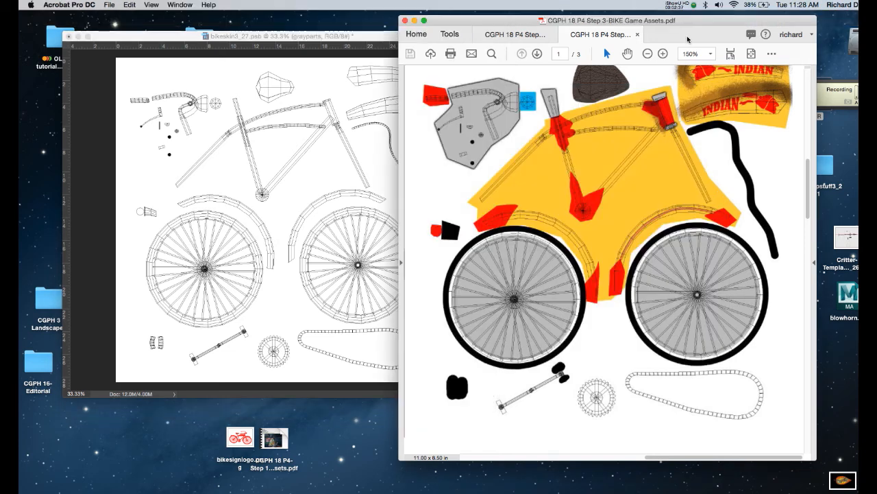
Step: Minimize the reference PDF and bring the bikeskin3_27.psb document back to the front in Photoshop
left_click(688, 39)
left_click(414, 21)
left_click(417, 34)
left_click_drag(419, 36, 428, 41)
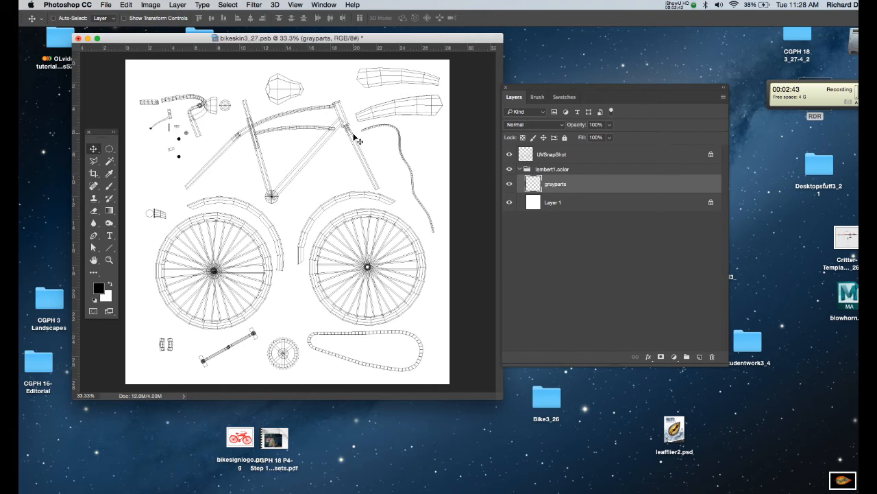
Step: Outline the handlebar and the small hardware parts below it with a Polygonal Lasso selection, leaving out the grip and the round headlight piece
key("l")
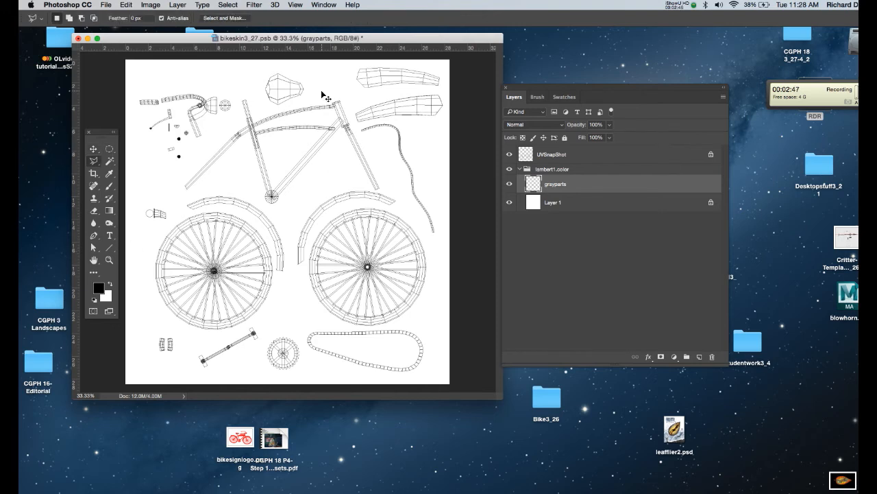
key("super+plus")
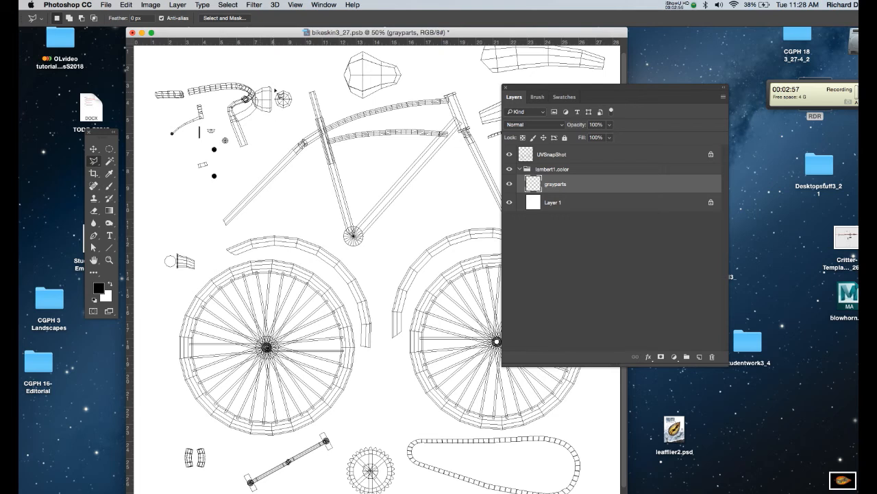
left_click(274, 73)
left_click(273, 130)
left_click(235, 159)
left_click(209, 193)
left_click(149, 144)
left_click(186, 76)
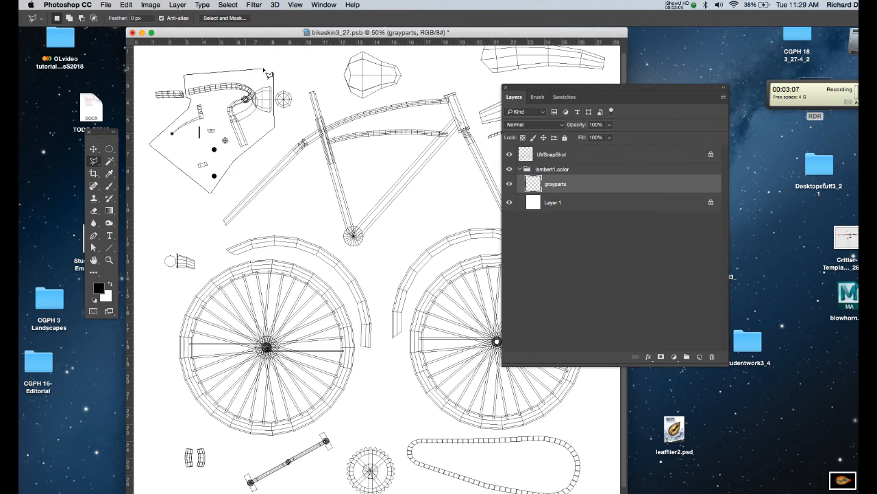
left_click(274, 73)
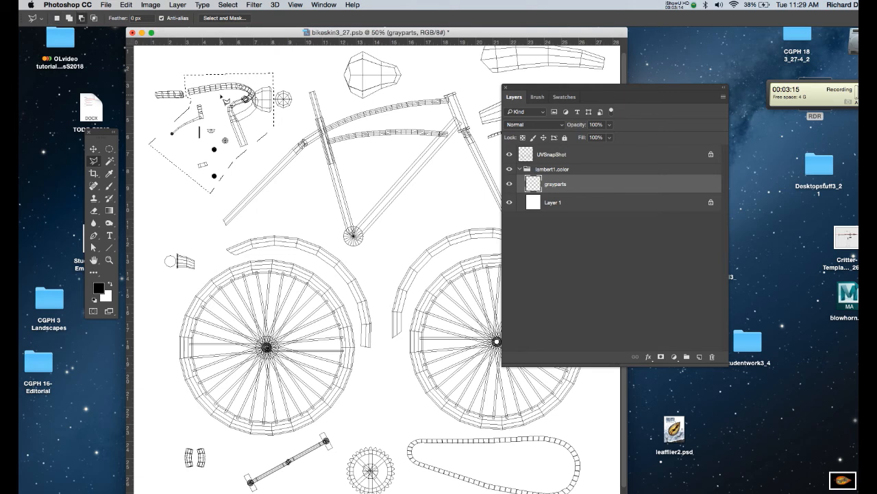
Step: Fill the selected handlebar area on the grayparts layer with a light gray swatch and deselect it
left_click(564, 97)
left_click(585, 121)
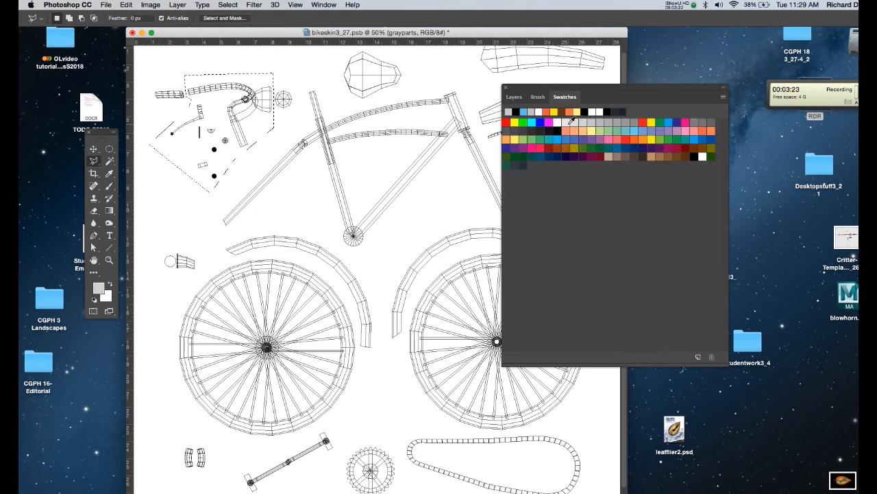
key("alt+BackSpace")
key("super+d")
Step: Select the area around the seat post above the seat tube, fill it with the same light gray and deselect it
left_click_drag(563, 90, 643, 84)
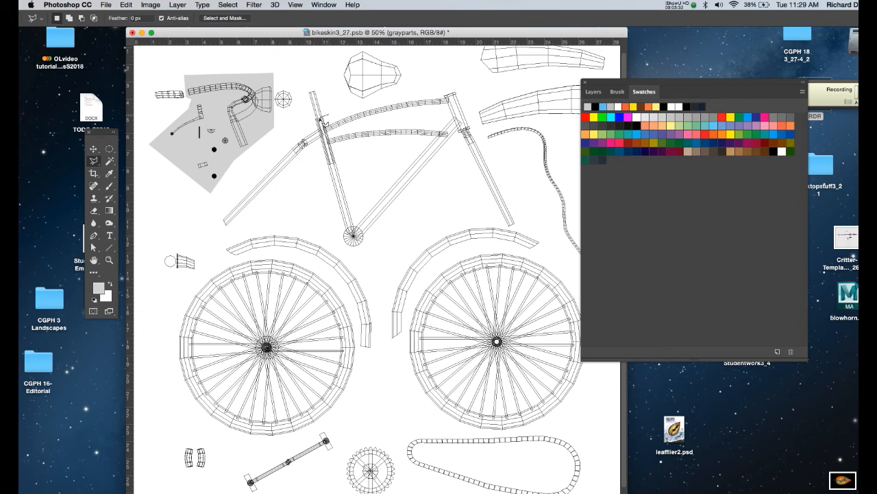
left_click(297, 78)
double_click(327, 72)
key("alt+BackSpace")
key("super+d")
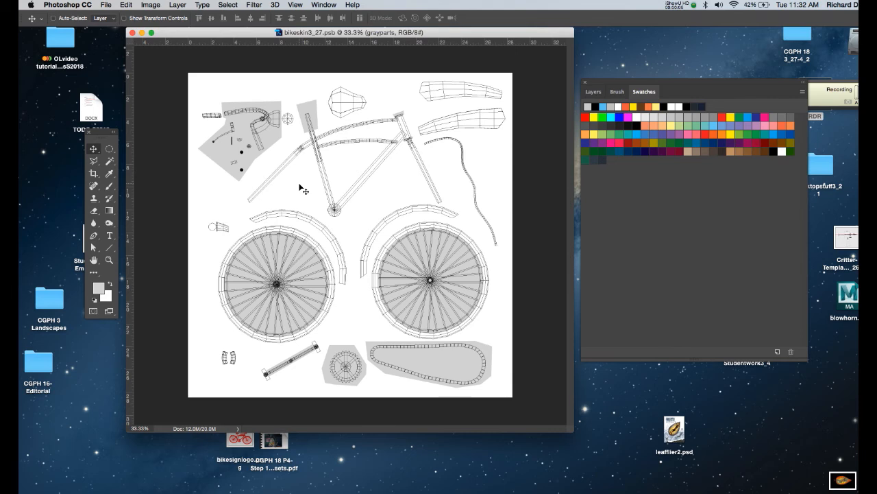
Step: Select the rear wheel's spoke area with a circular marquee drawn out from its hub, and clear the selection
key("super+plus")
key("super+plus")
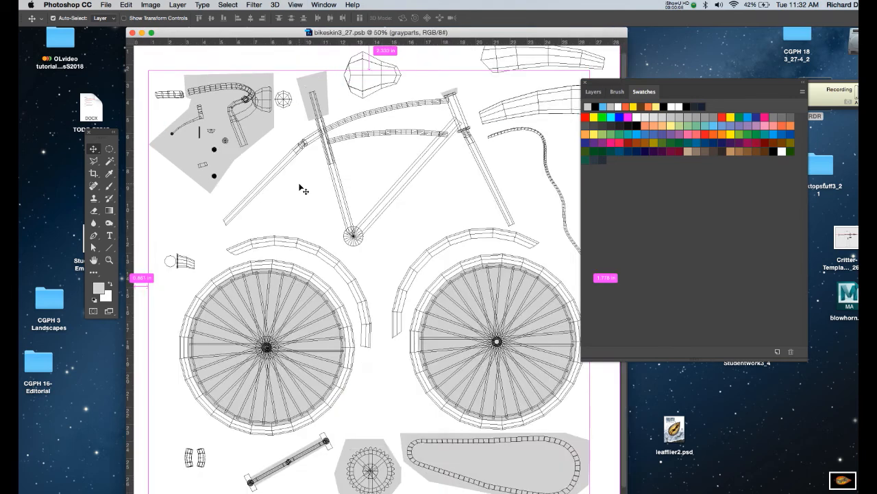
left_click_drag(300, 273, 294, 177)
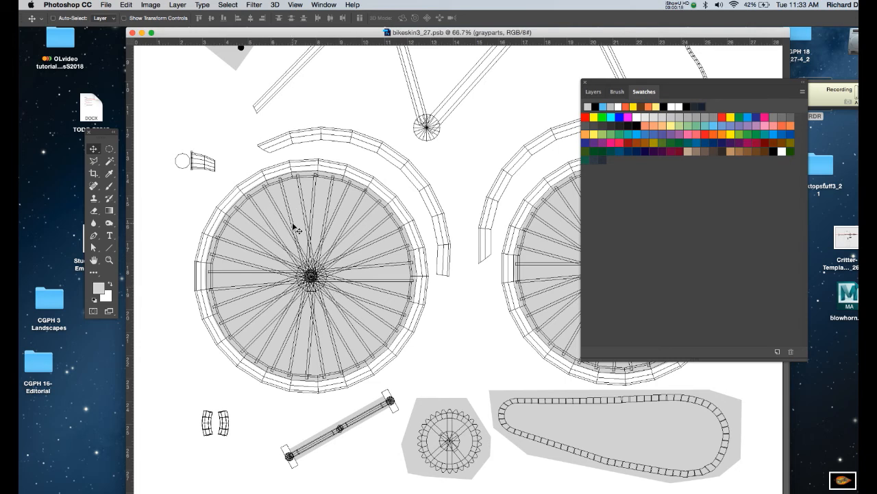
left_click(109, 150)
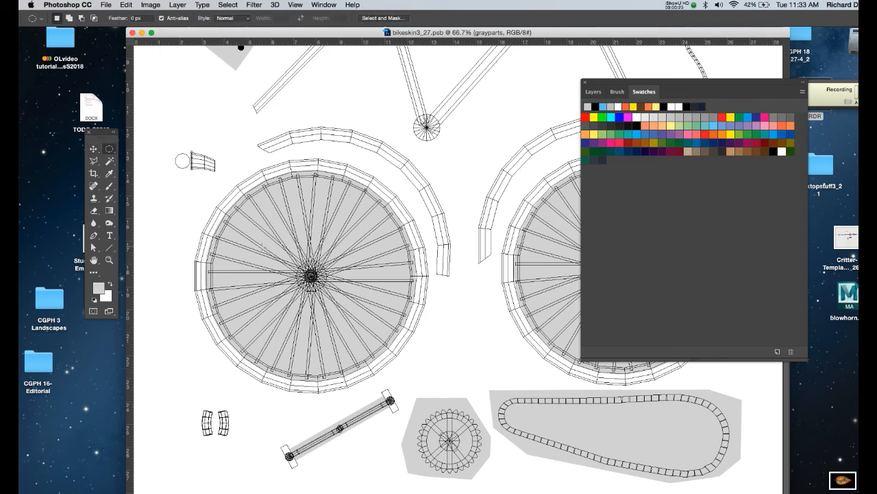
left_click_drag(310, 275, 415, 383)
key("super+d")
Step: Show the whole texture document in its window and switch to the atlas texture reference PDF in Acrobat
key("super+minus")
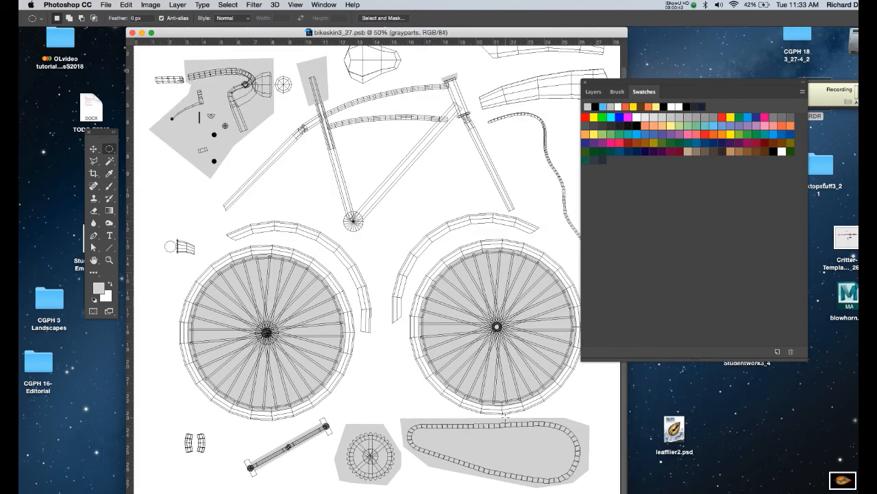
key("super+minus")
left_click_drag(461, 372, 547, 430)
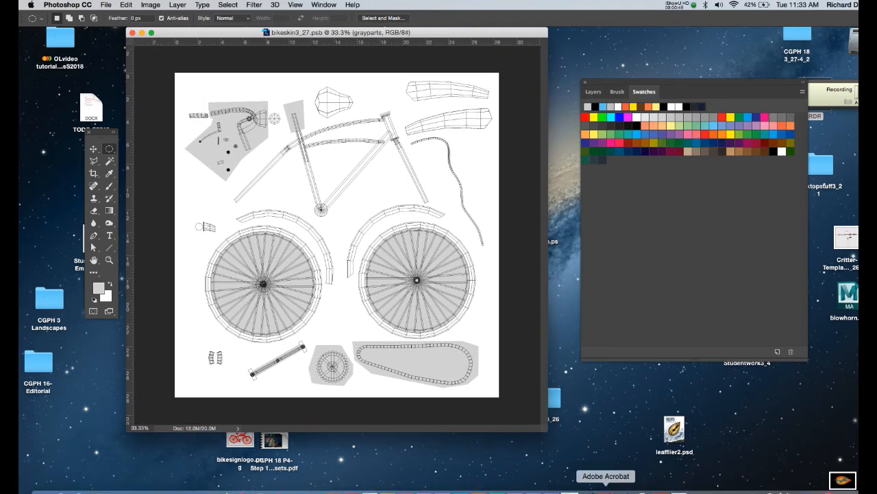
left_click(606, 489)
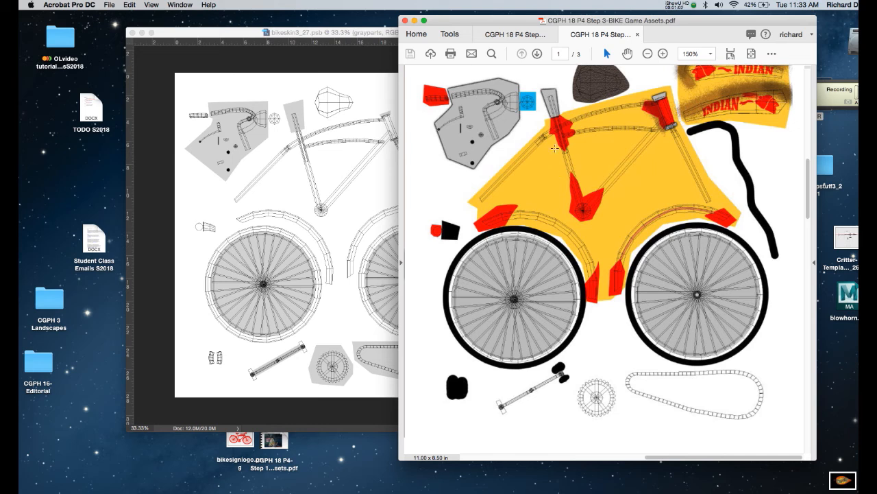
Step: Minimize the reference PDF, return to the bike texture in Photoshop, and add a layer named bodycolor-1 above grayparts
left_click(414, 20)
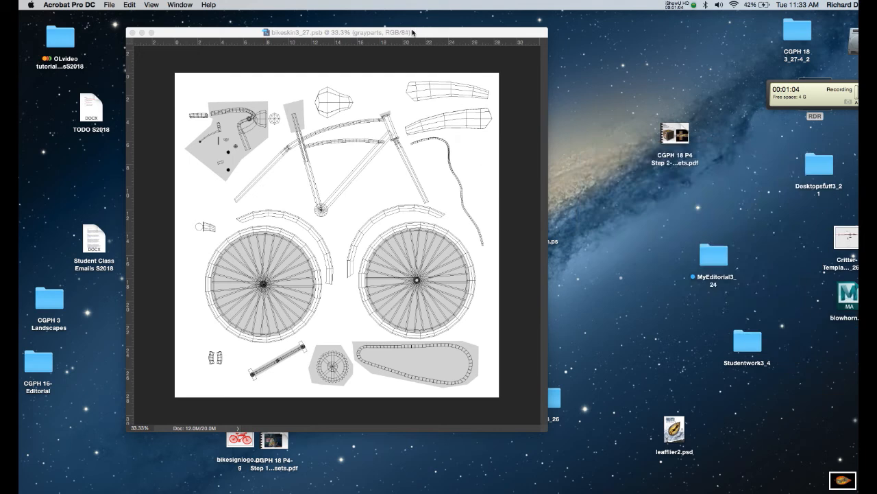
left_click(412, 33)
left_click(593, 91)
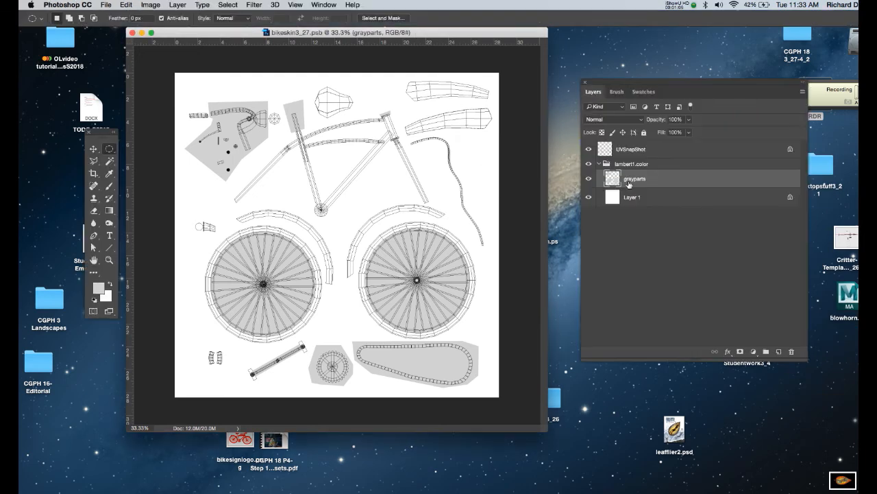
key("super+shift+n")
type("bodycolor-1")
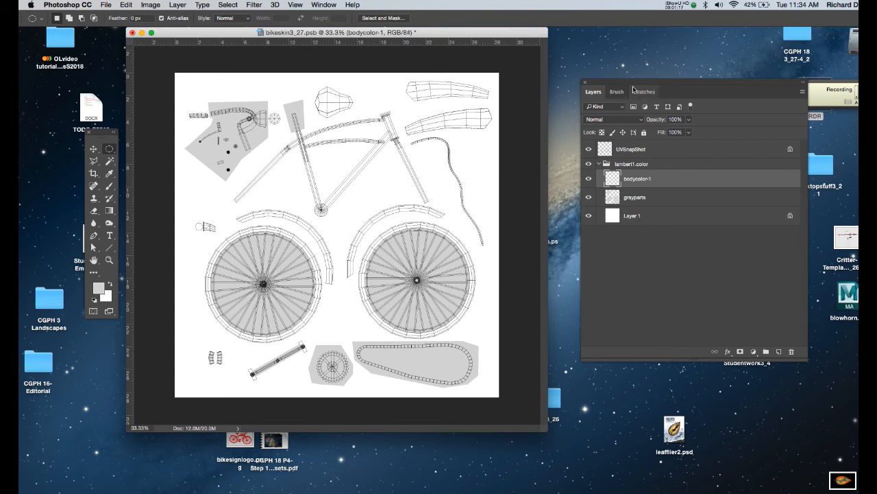
Step: Choose a light blue swatch and select the whole bike frame with a closed polygonal lasso outline
left_click(636, 93)
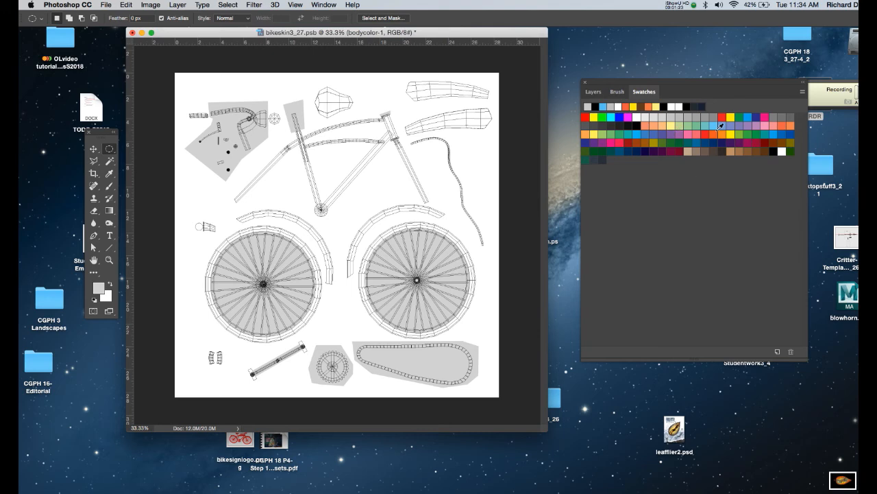
left_click(713, 127)
key("super+equal")
left_click_drag(462, 207, 418, 225)
key("l")
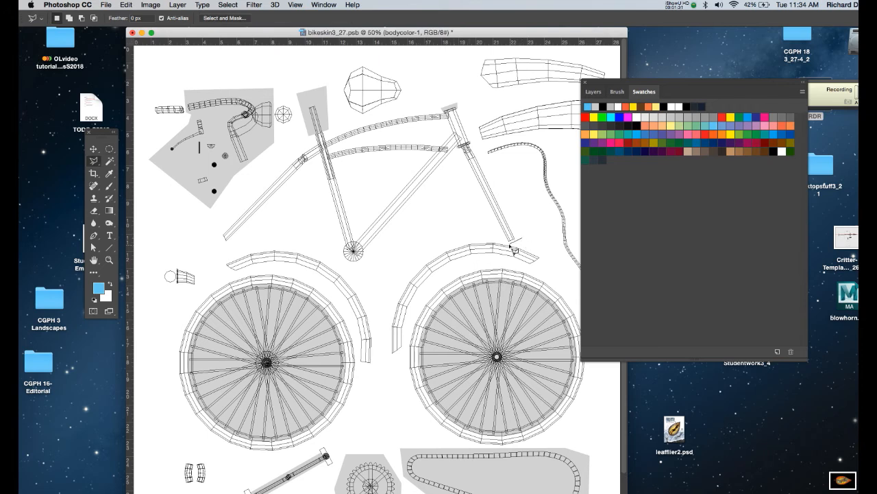
left_click(511, 242)
left_click(476, 213)
left_click(459, 146)
left_click(455, 155)
left_click(384, 259)
left_click(362, 266)
left_click(298, 184)
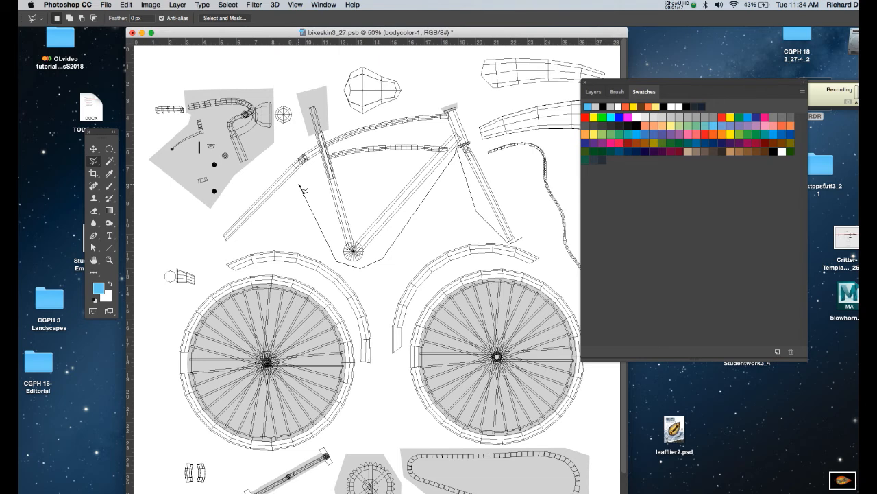
left_click(220, 231)
left_click(323, 129)
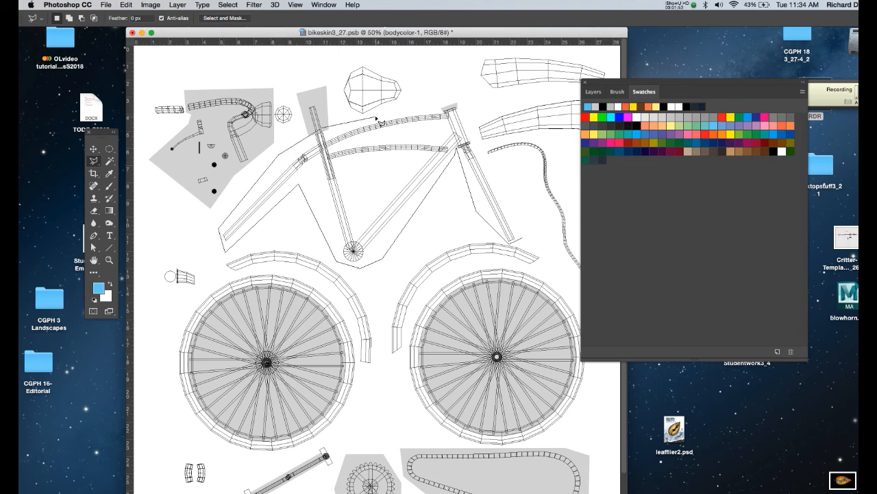
left_click(456, 94)
left_click(526, 243)
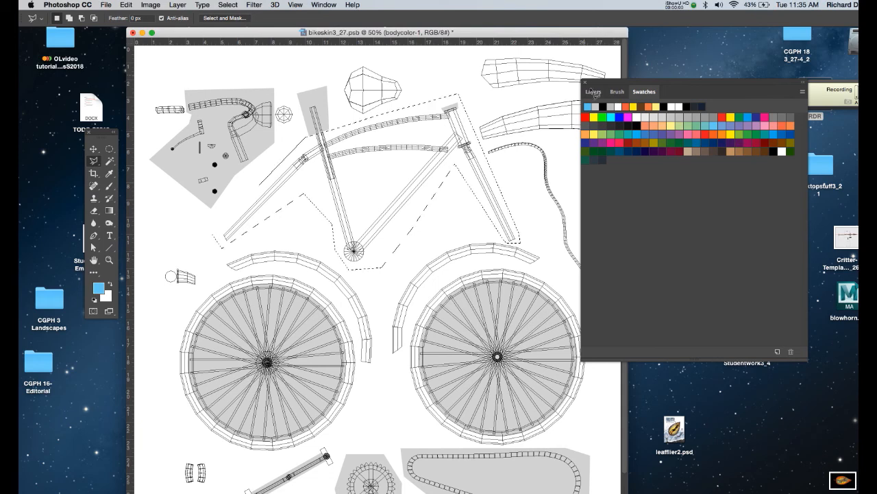
Step: Fill the selected frame area on bodycolor-1 with the light blue, deselect it, and move the layer below grayparts
left_click(593, 92)
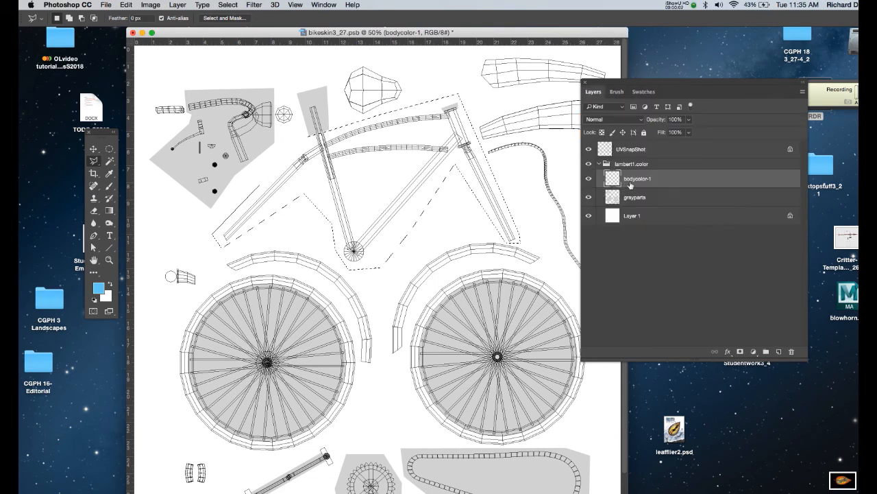
key("alt+BackSpace")
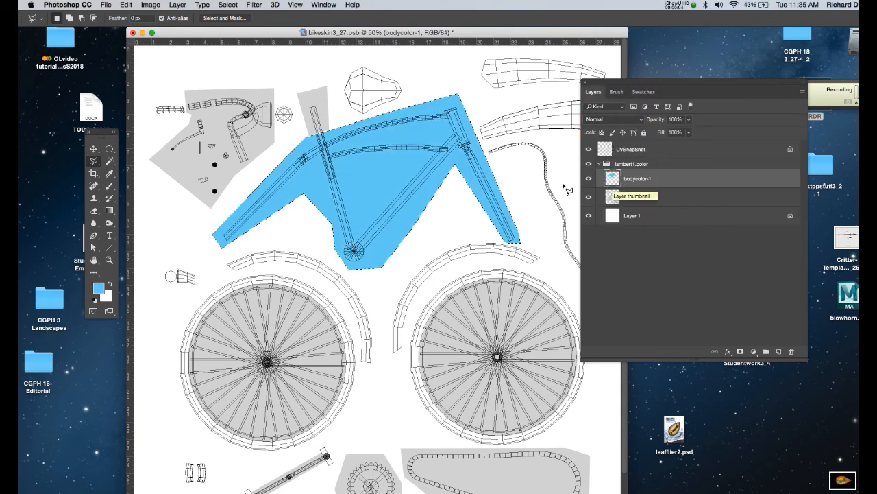
key("super+d")
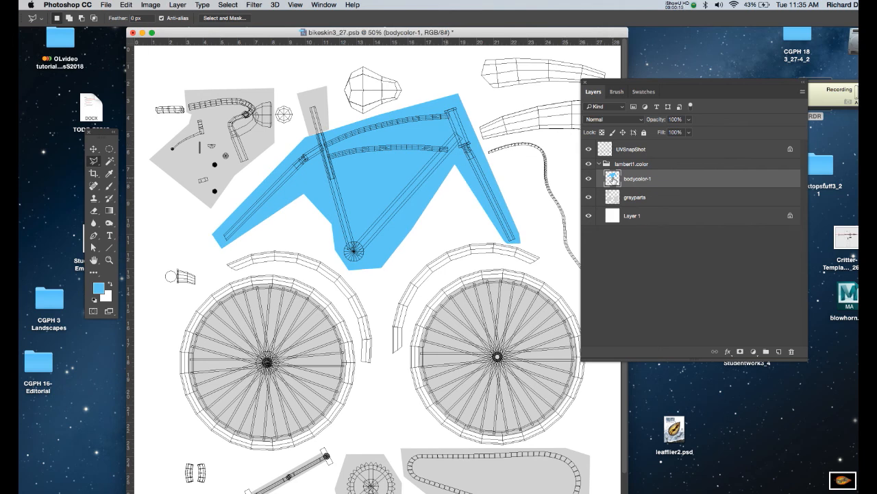
left_click_drag(613, 180, 617, 193)
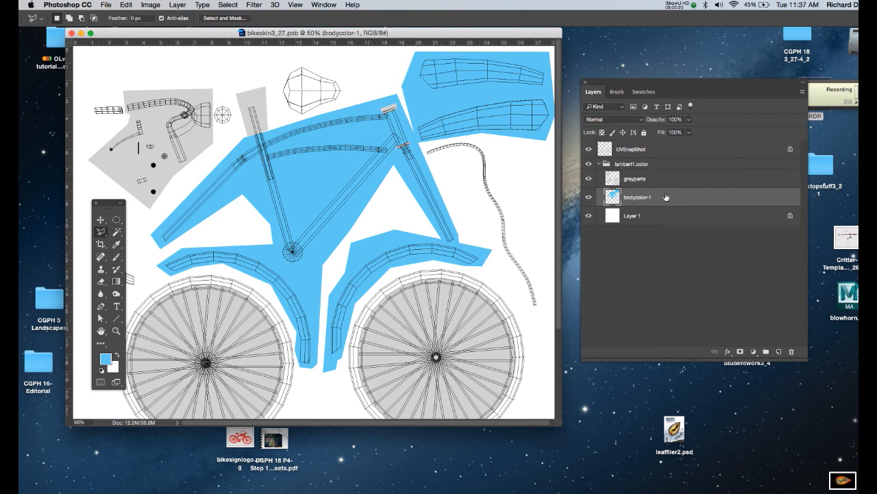
Step: Add a new layer with the default name above bodycolor-1 and choose a bright yellow swatch as the foreground colour
key("super+shift+n")
key("Return")
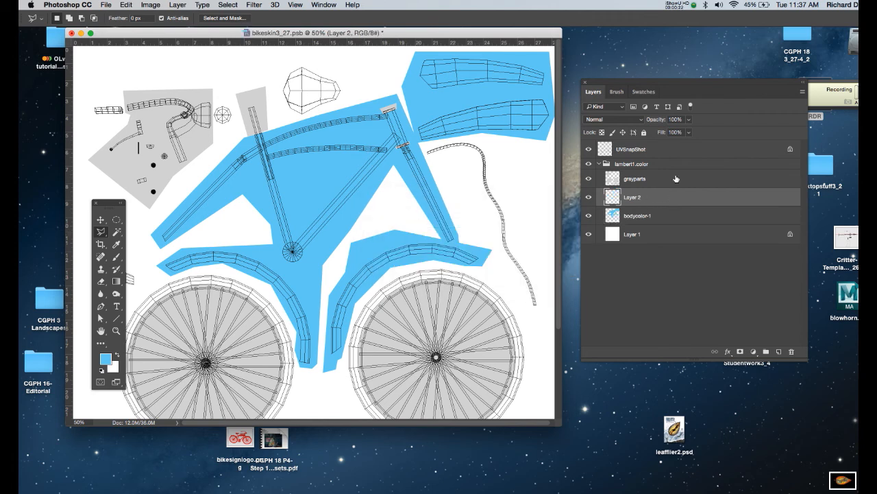
left_click(648, 91)
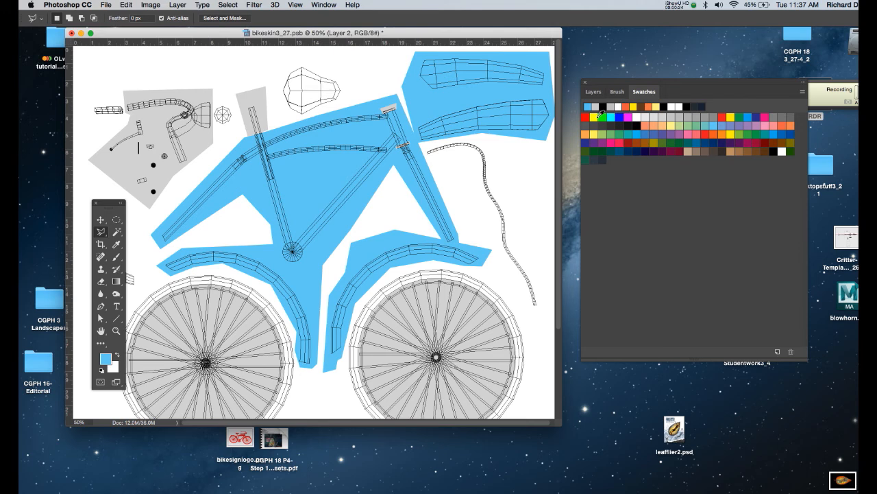
left_click(594, 118)
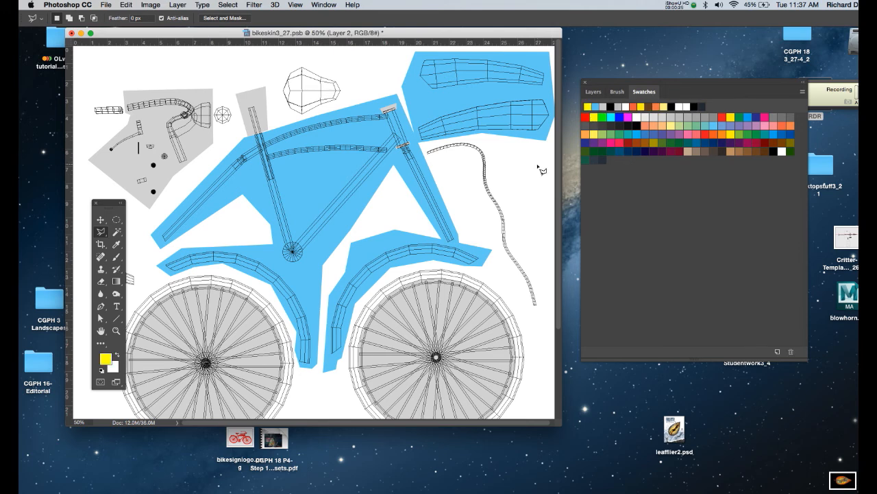
Step: Draw a closed Pen tool path around the joint of the upper top tube and head tube, and convert it to a selection
key("super+=")
key("super+=")
left_click_drag(475, 113, 383, 175)
left_click_drag(614, 36, 469, 35)
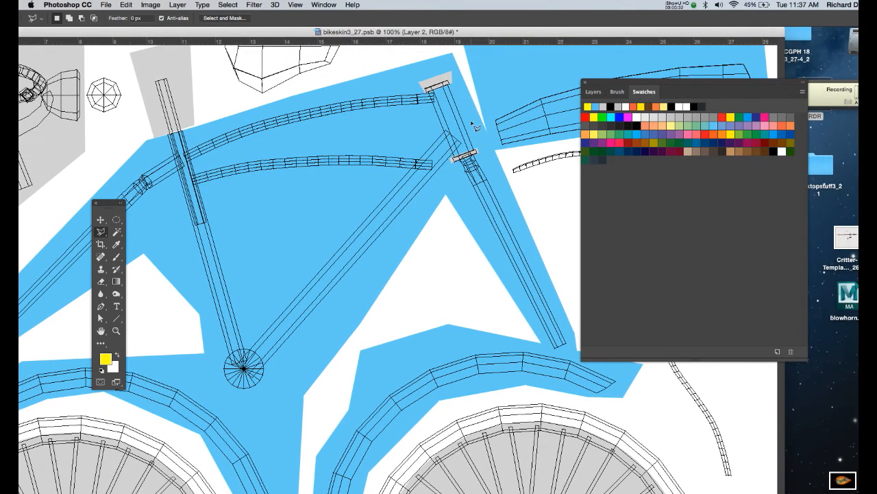
key("p")
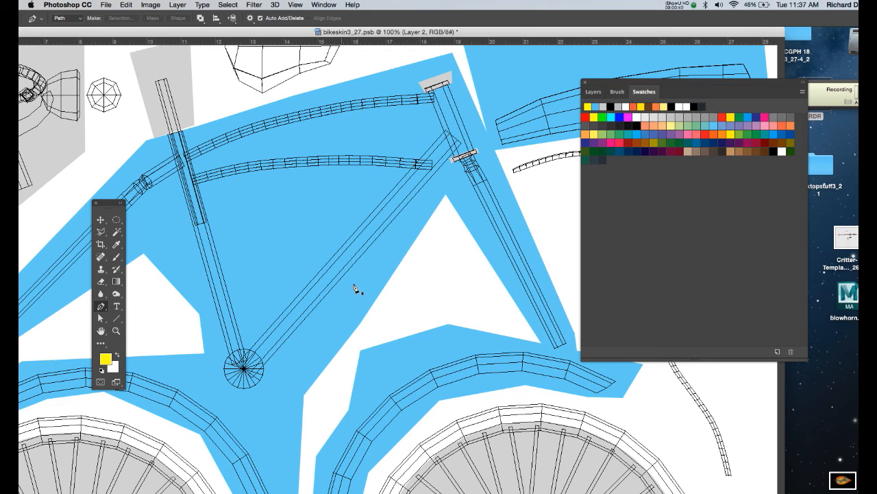
left_click(455, 96)
left_click_drag(414, 109, 414, 90)
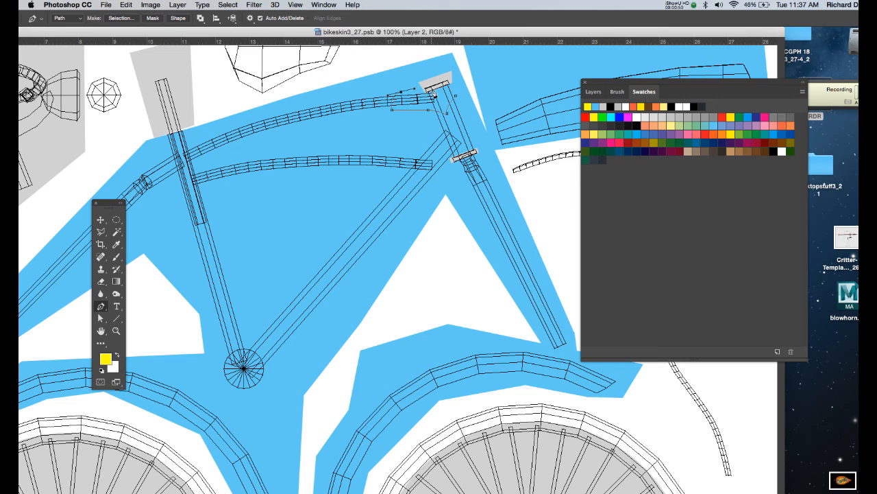
left_click(449, 80)
left_click(455, 96)
right_click(457, 101)
left_click(460, 129)
key("Return")
Step: Fill the selected head tube joint with yellow and deselect it
key("alt+BackSpace")
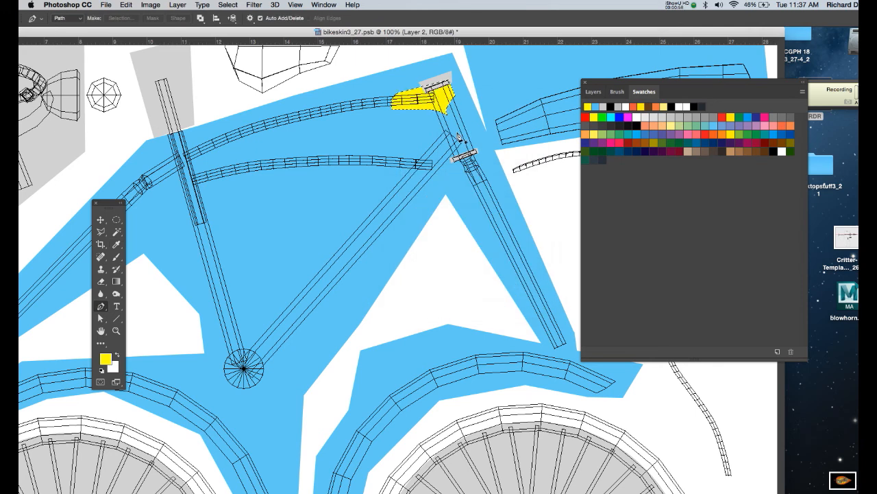
key("super+d")
key("super+minus")
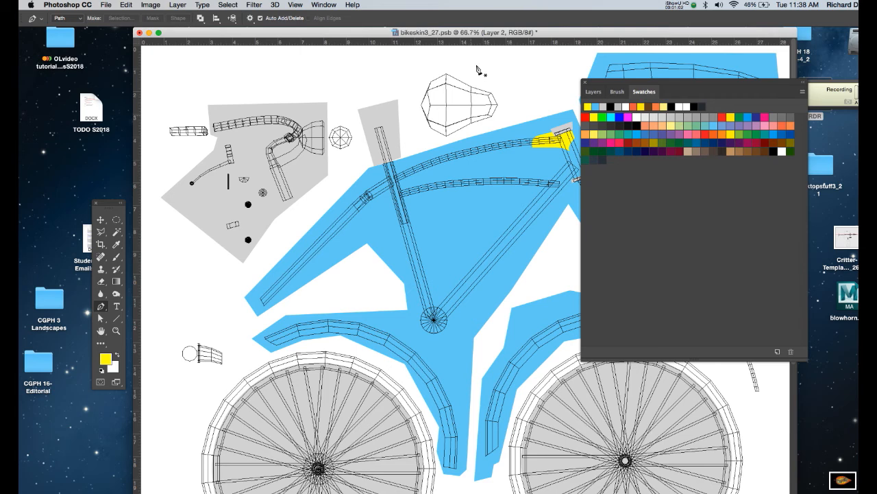
Step: Place the texture document beside the atlas reference PDF and bring the PDF forward to compare the accent areas
left_click_drag(489, 36, 404, 35)
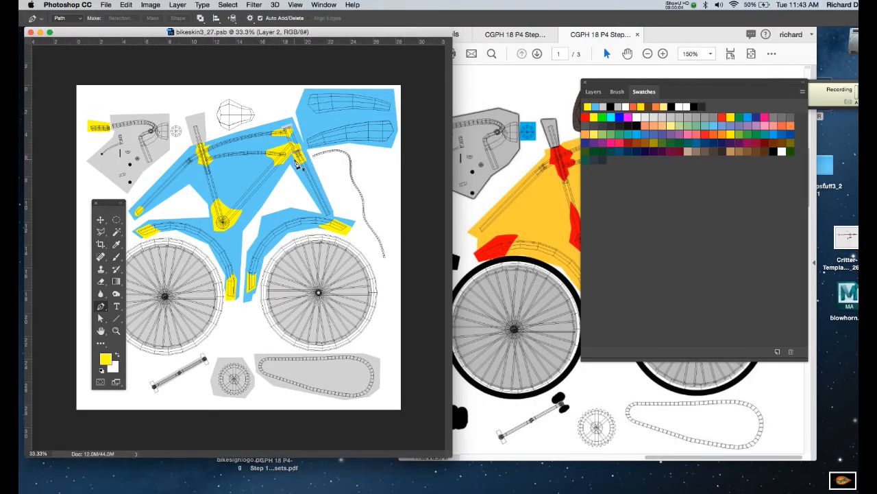
left_click_drag(302, 35, 316, 36)
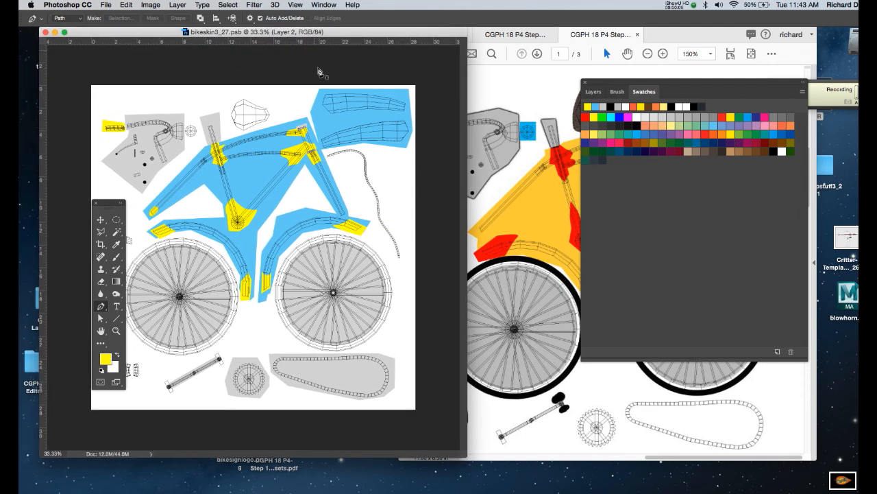
left_click(670, 35)
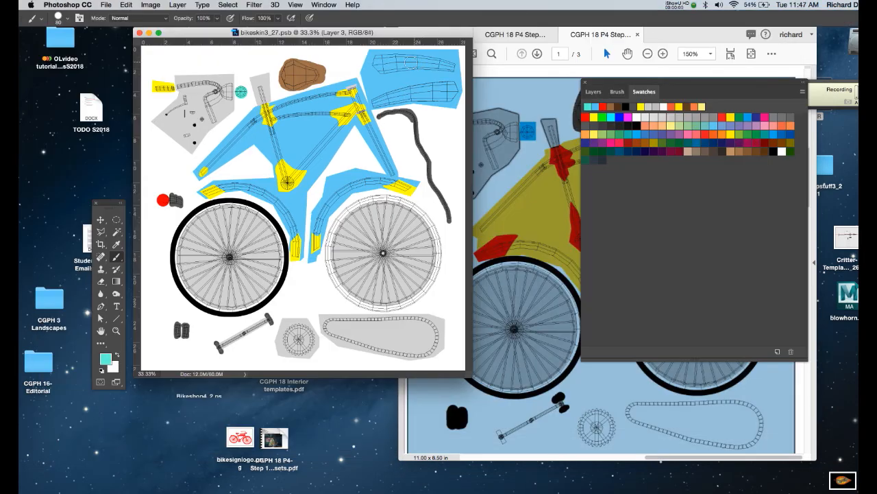
Step: Examine the coloured seat, grips, frame accents and rear tire on the texture document up close
left_click_drag(395, 36, 411, 42)
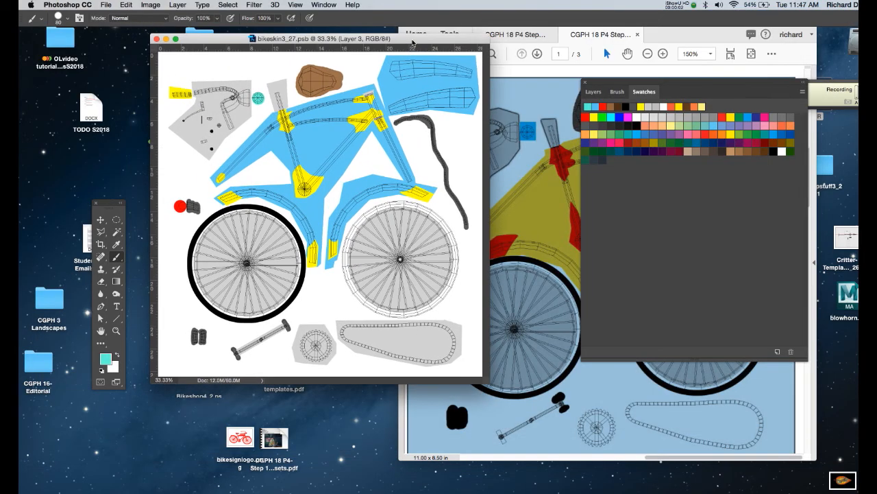
key("super+equal")
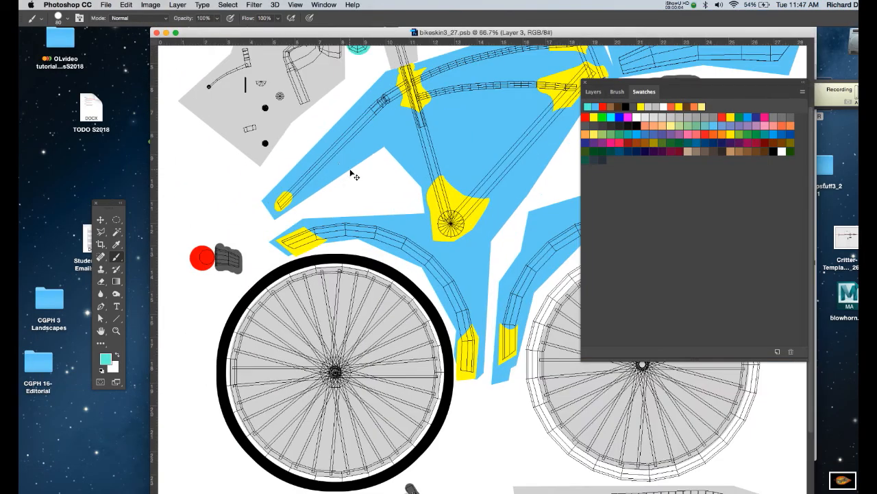
left_click_drag(413, 136, 381, 238)
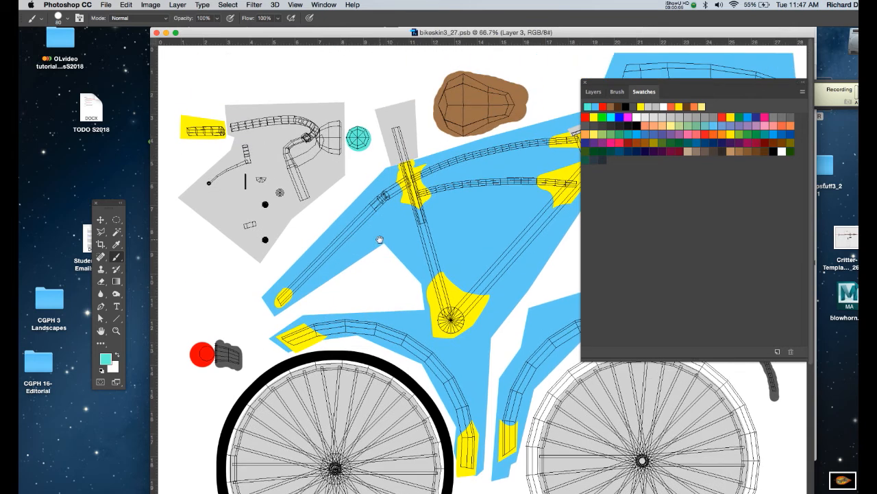
left_click_drag(368, 33, 342, 33)
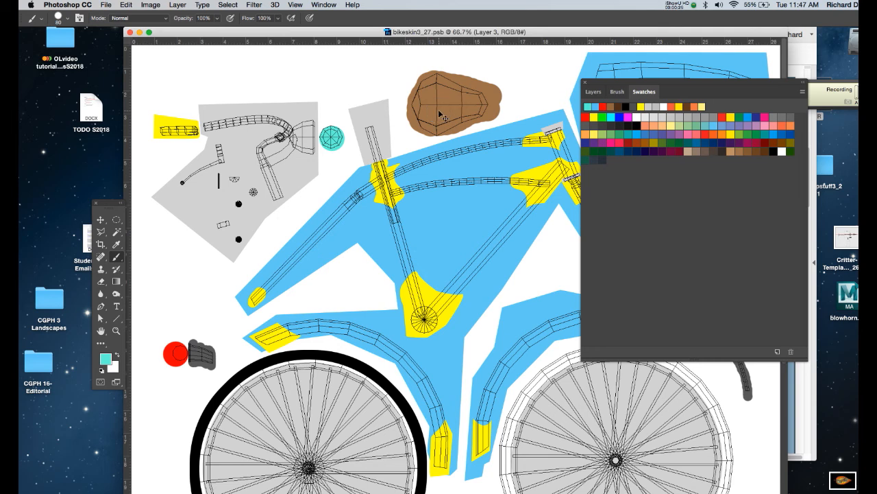
key("super+minus")
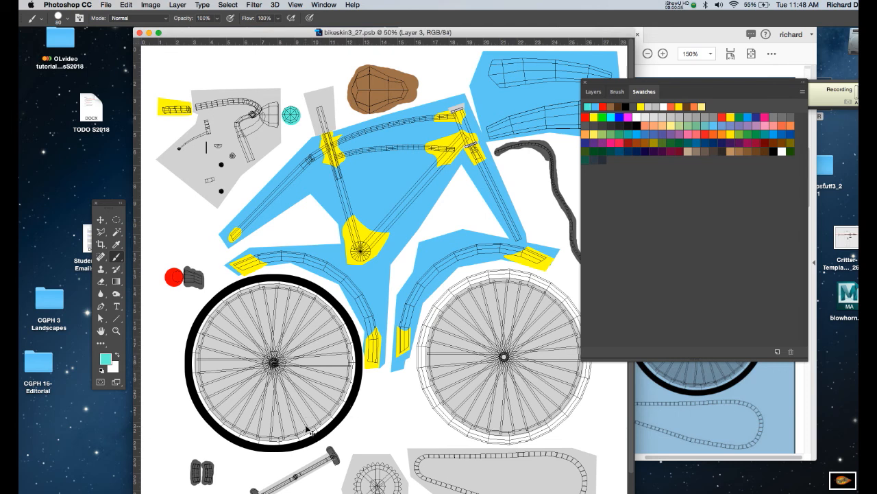
key("super+equal")
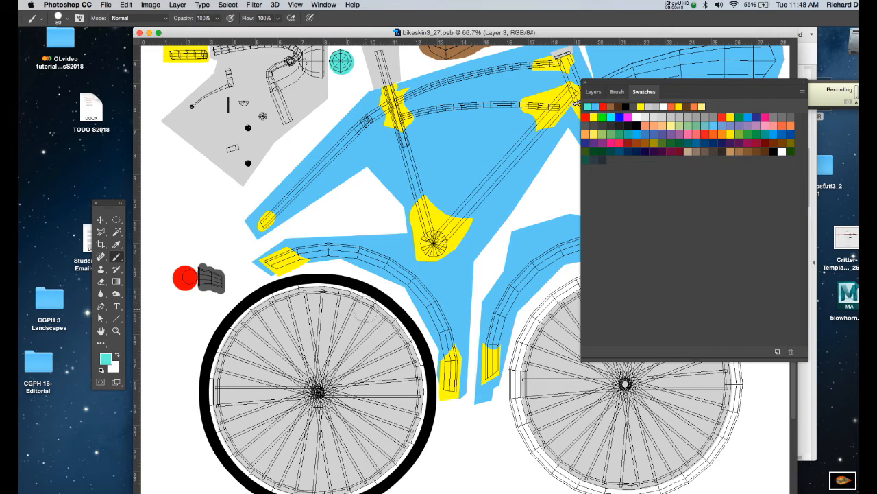
scroll(404, 257, "down", 2)
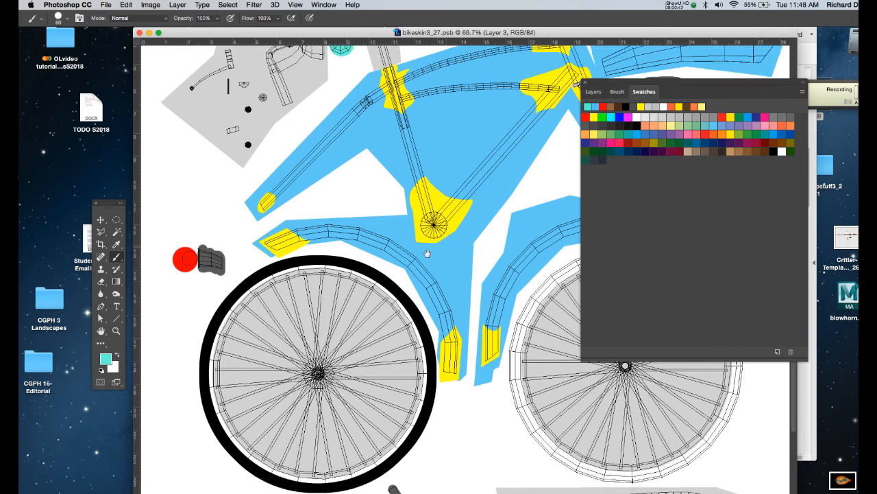
key("super+minus")
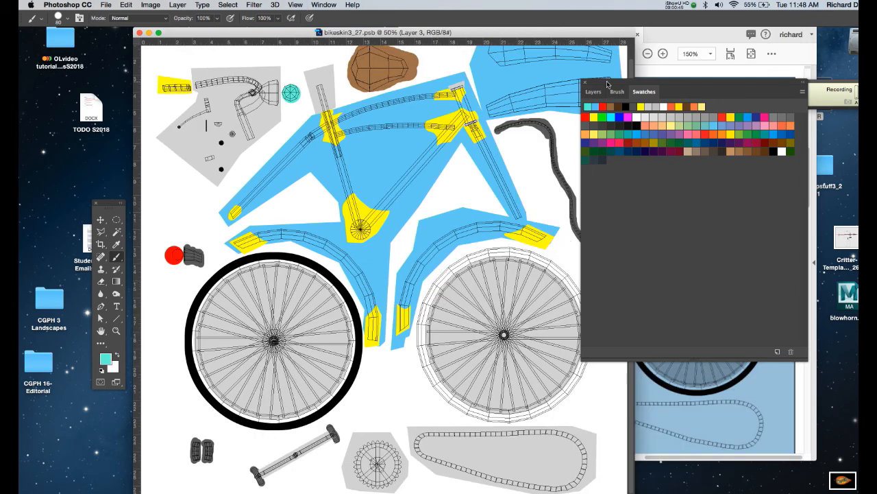
Step: Select a circle running through the middle of the front wheel's tire with an elliptical marquee drawn out from the hub
left_click_drag(606, 83, 623, 82)
key("m")
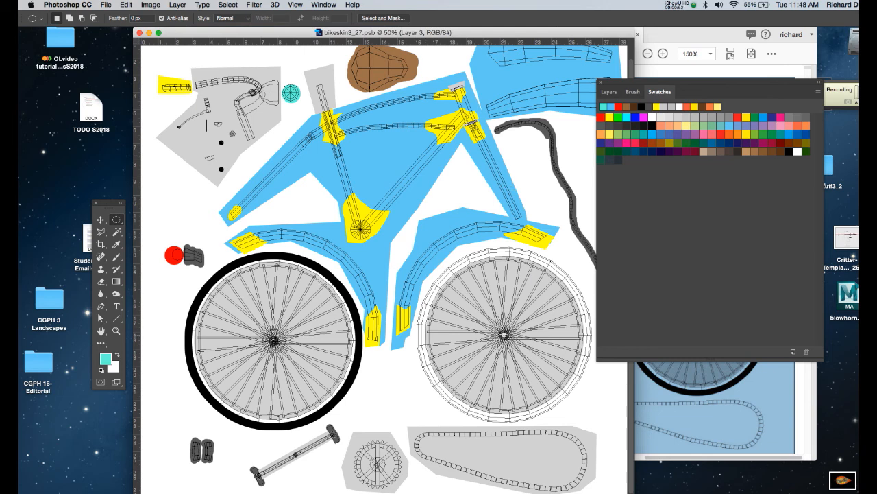
left_click_drag(503, 334, 584, 442)
left_click_drag(581, 473, 586, 478)
Step: Show the texture in full-screen mode around the front wheel and reset the foreground and background colours to black and white
key("super+equal")
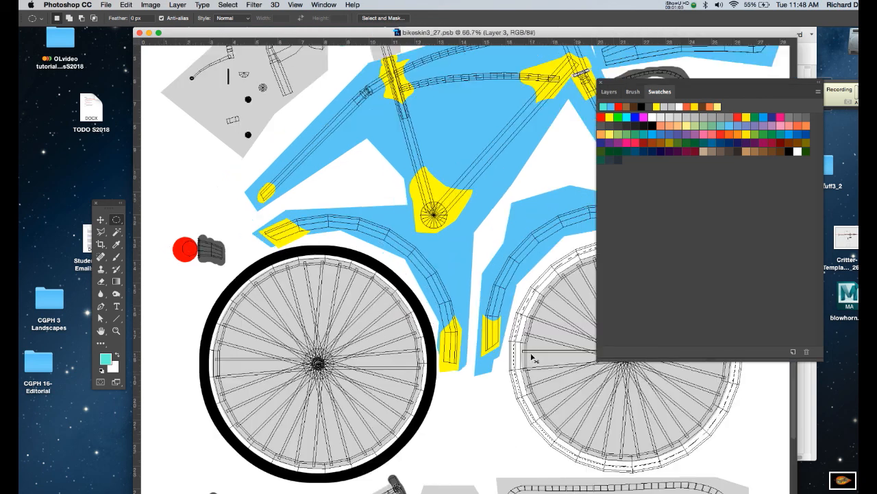
key("f")
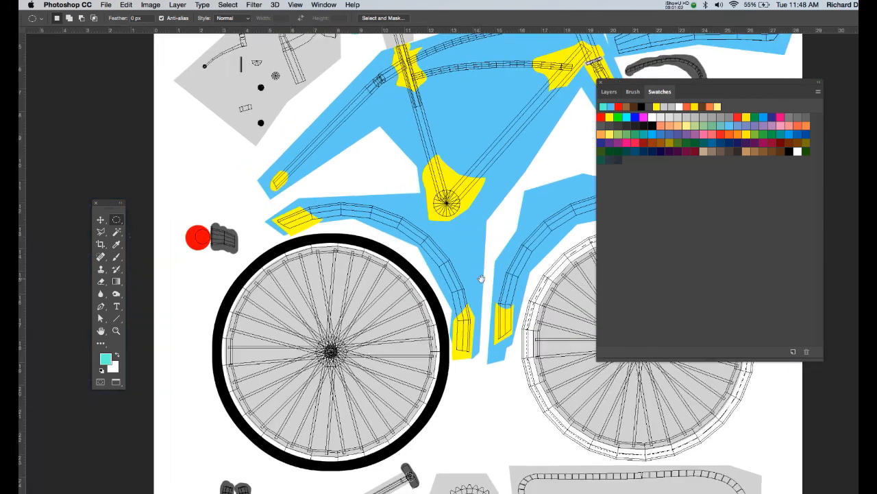
left_click_drag(481, 279, 314, 178)
key("d")
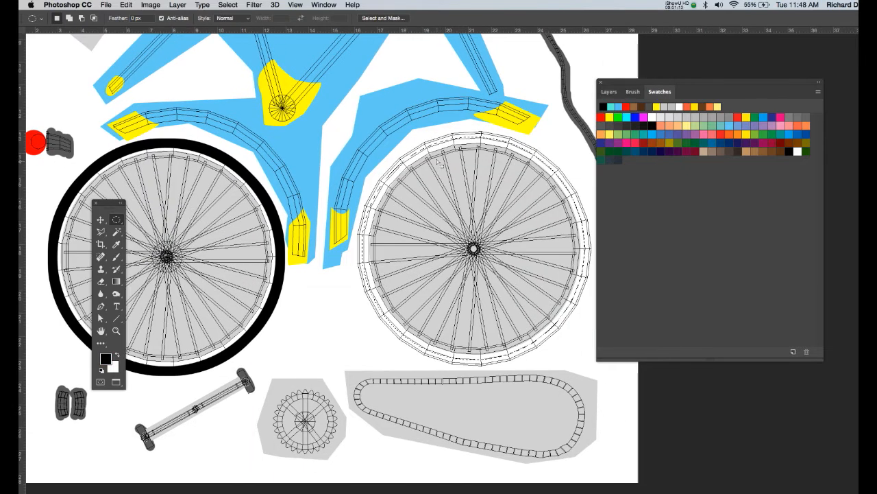
Step: Stroke the front tire's circular selection with a 30 px black outside stroke, deselect it and save the document
right_click(464, 212)
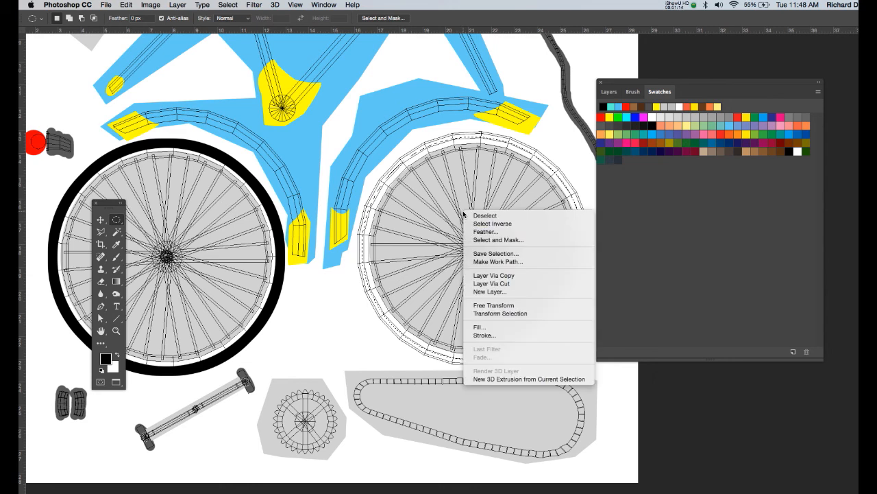
left_click(488, 336)
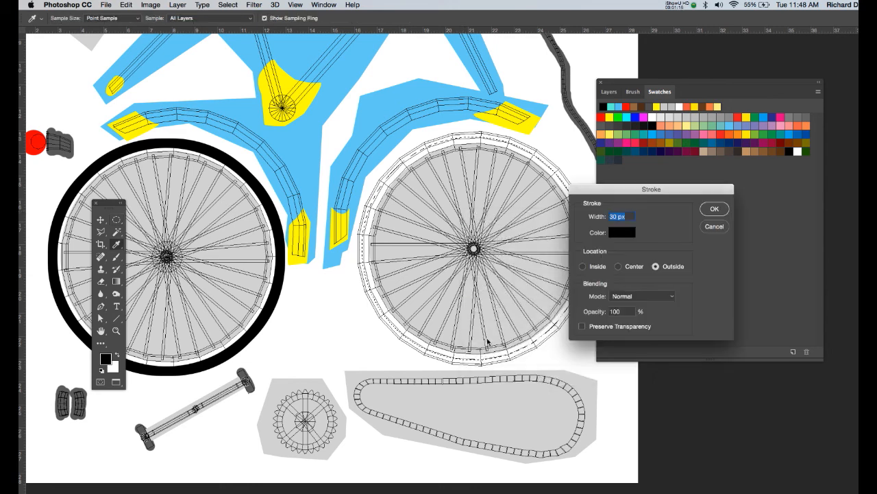
left_click_drag(627, 187, 628, 159)
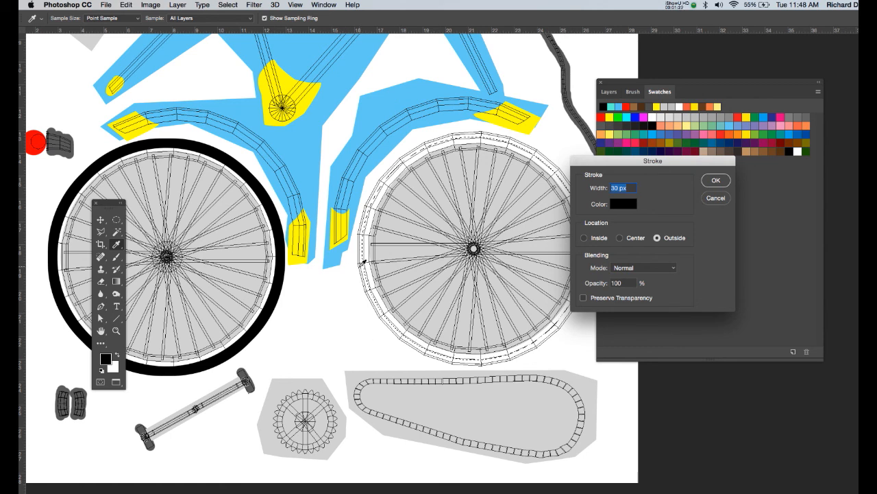
left_click(716, 182)
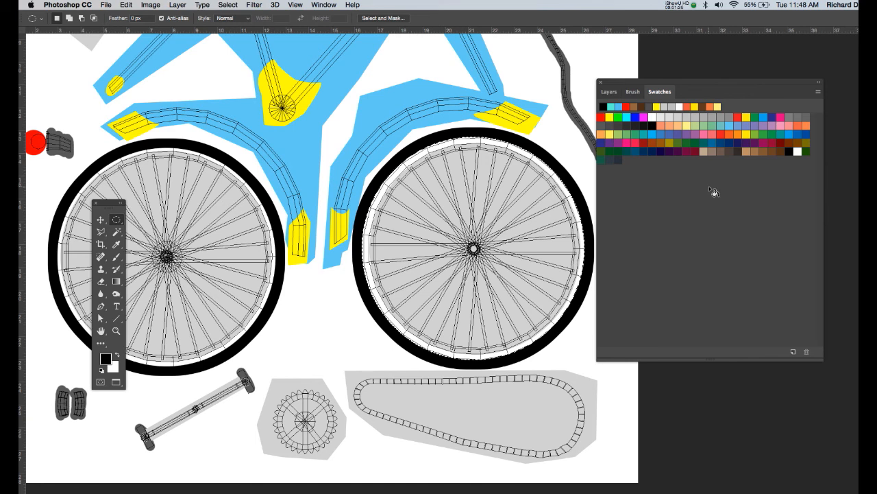
key("super+d")
key("super+s")
Step: Return the texture document from full screen to a floating window and enlarge the window around the whole texture
key("super+minus")
key("super+minus")
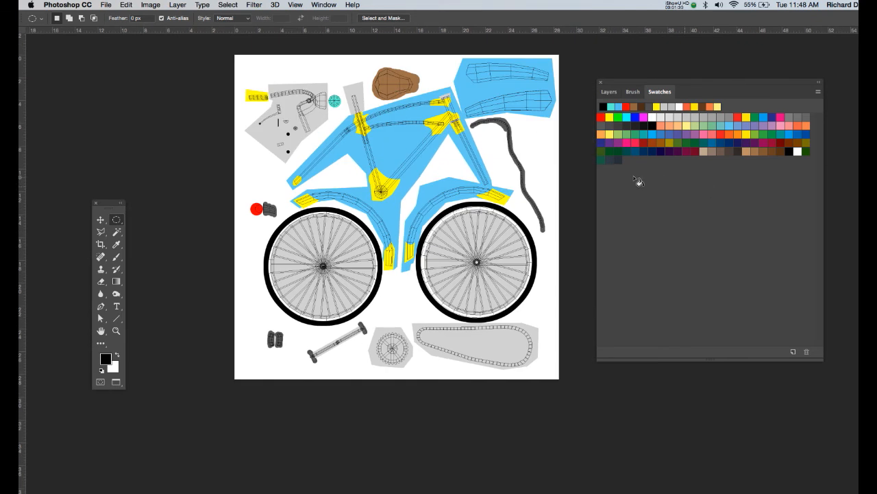
key("f")
key("f")
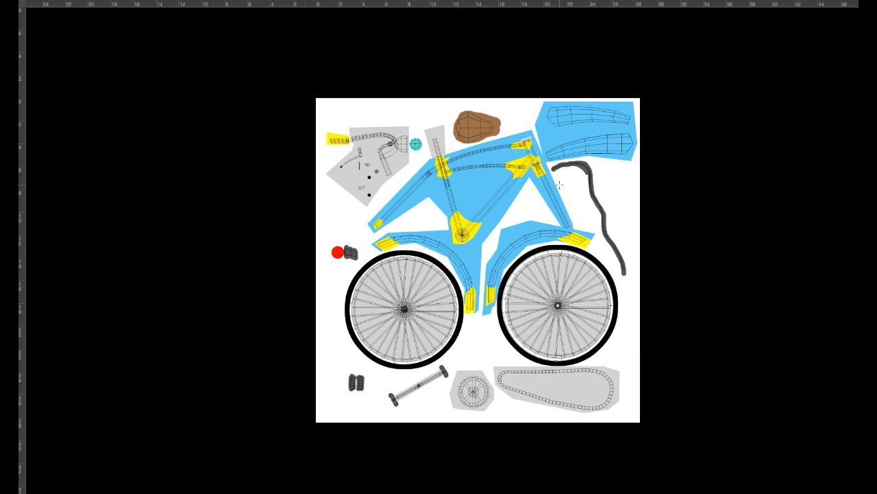
key("f")
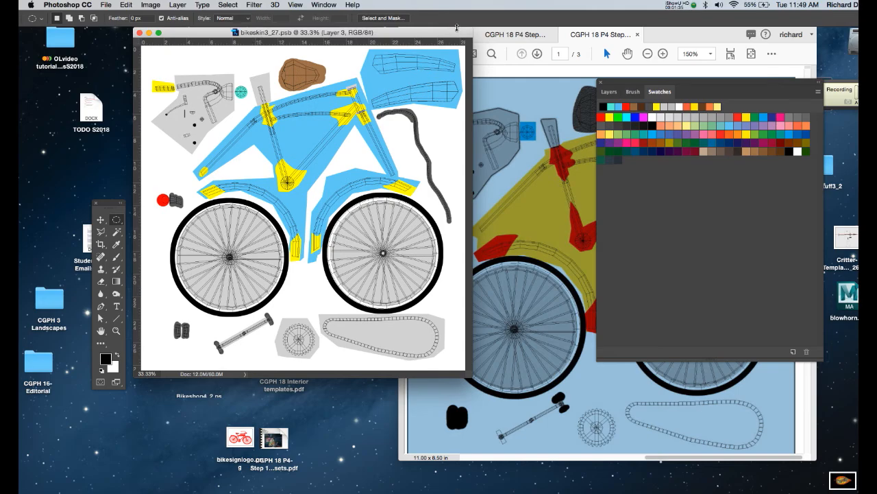
left_click_drag(454, 33, 465, 42)
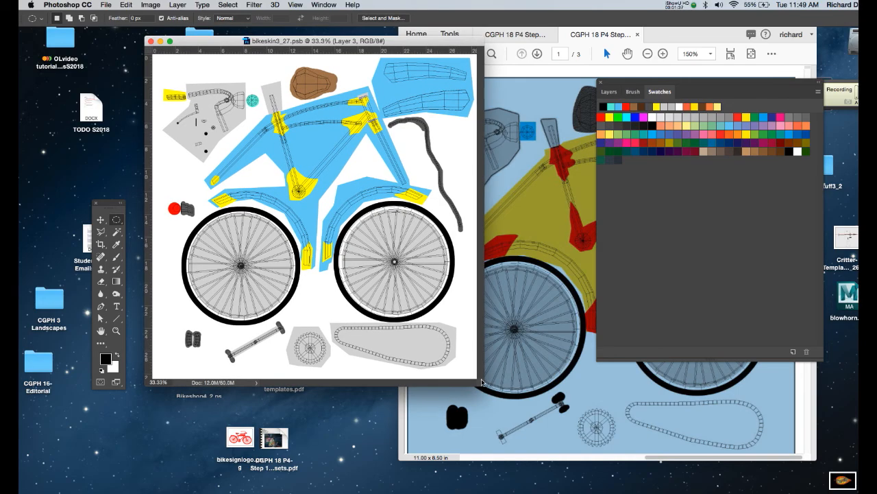
left_click_drag(482, 382, 540, 408)
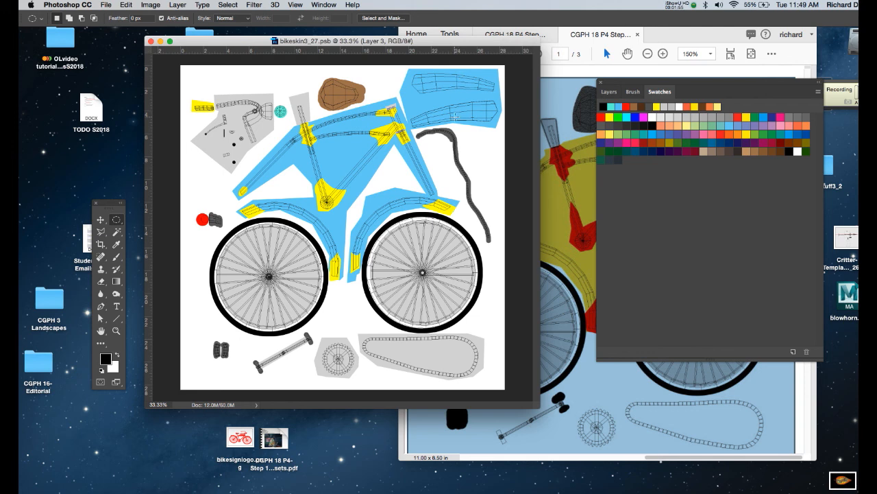
left_click_drag(442, 42, 401, 42)
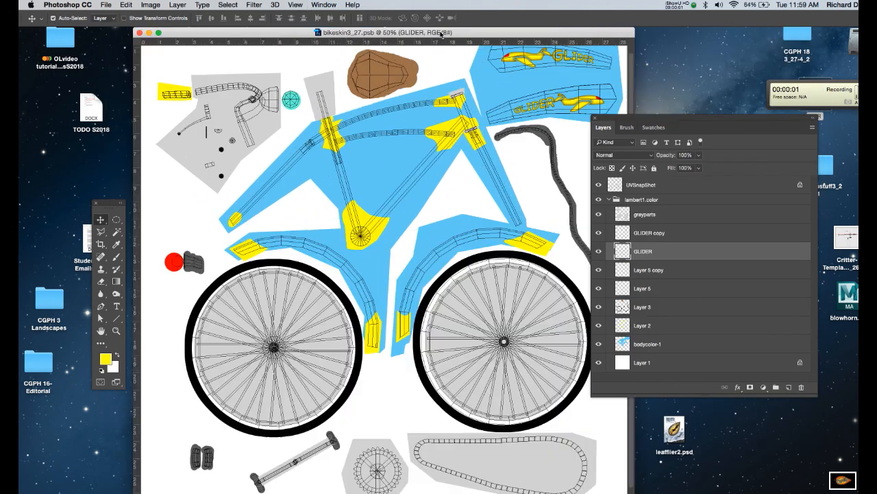
Step: Add a new layer above the greyparts layer in the lambert1.color group
left_click_drag(487, 34, 442, 35)
scroll(473, 109, "up", 1)
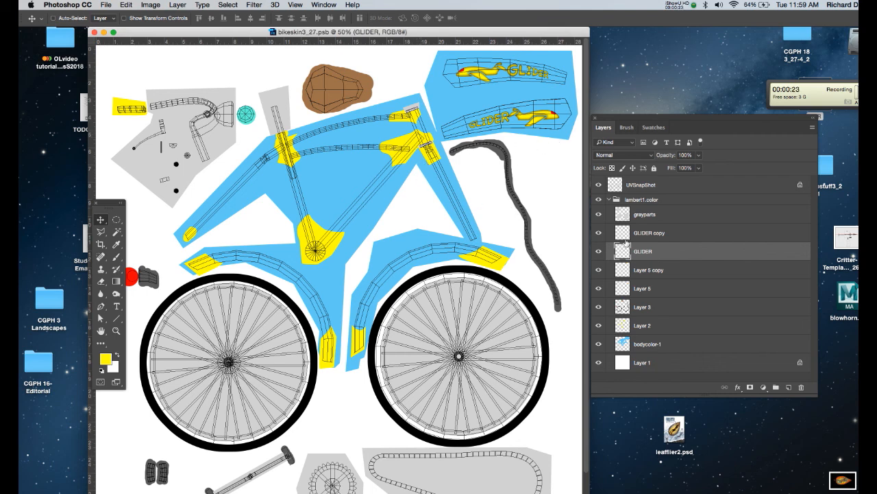
left_click(702, 218)
key("super+shift+n")
key("Return")
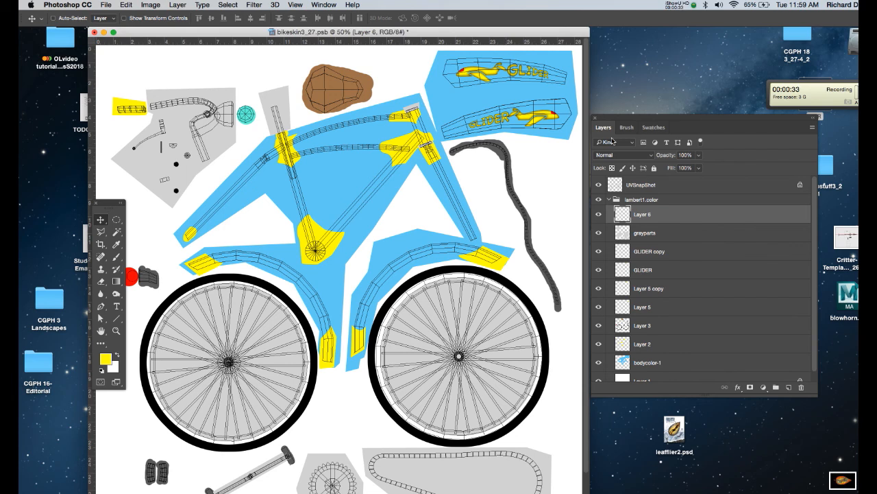
Step: Choose a dark grey swatch as the foreground colour and move the swatches clear of the texture
left_click_drag(671, 119, 652, 74)
left_click(641, 95)
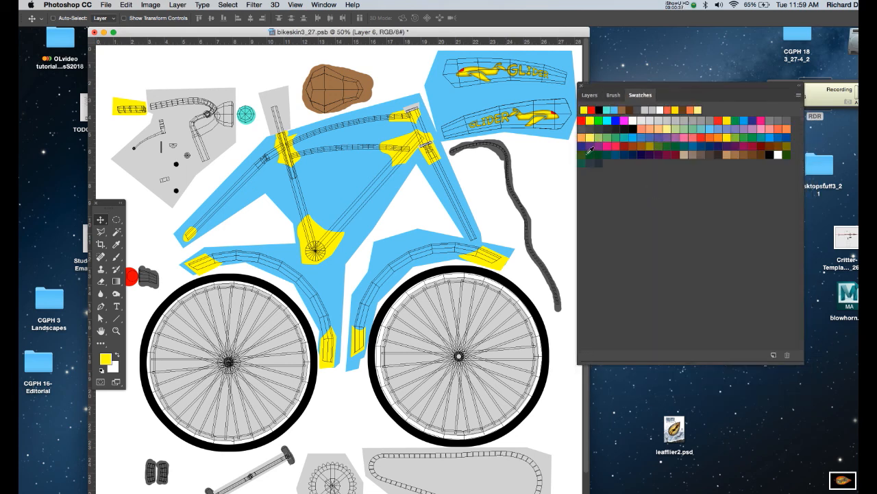
left_click(586, 128)
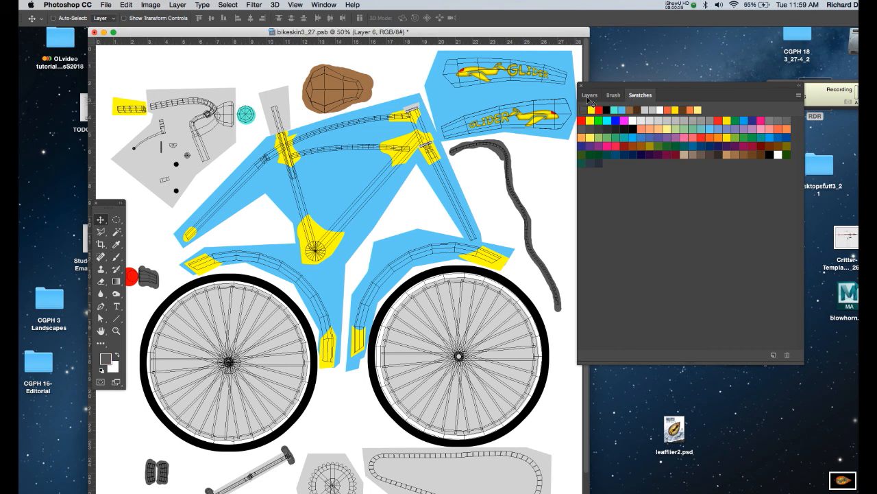
left_click_drag(609, 88, 671, 93)
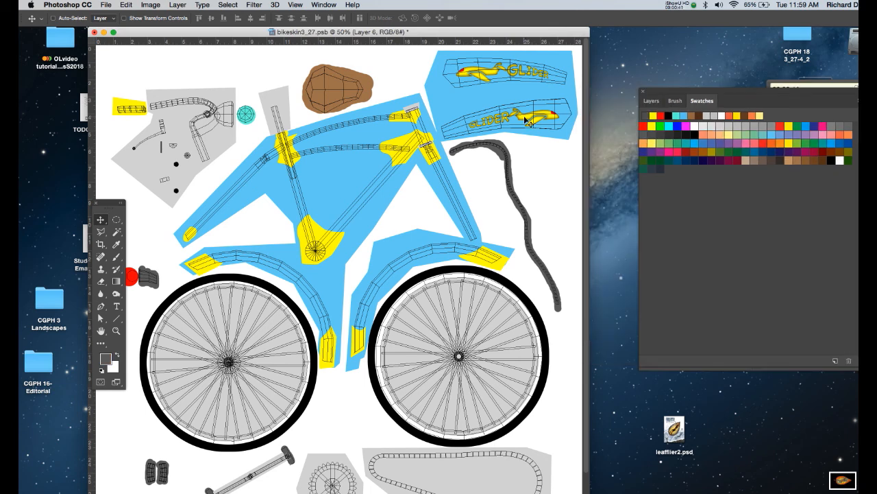
Step: Set up the Brush tool with a soft round tip and adjust its size for shading the GLIDER panels
key("b")
right_click(479, 108)
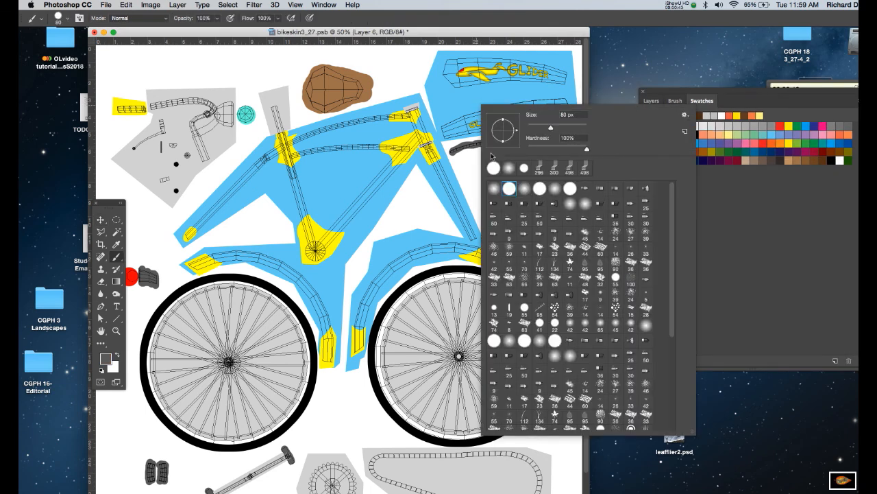
double_click(494, 189)
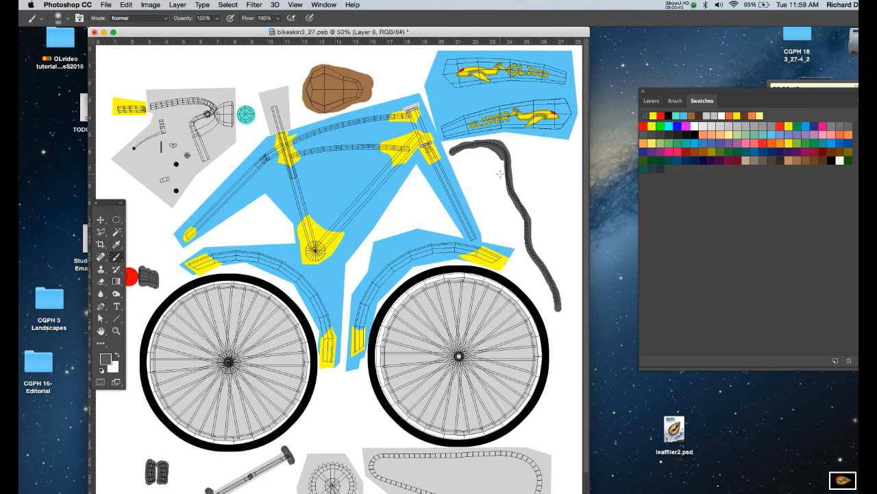
key("bracketright")
key("bracketright")
key("bracketright")
key("bracketright")
key("bracketleft")
key("bracketleft")
key("bracketleft")
key("bracketleft")
key("bracketleft")
key("bracketleft")
key("bracketleft")
key("bracketleft")
key("bracketleft")
key("bracketleft")
key("bracketleft")
Step: Paint soft grey shading along the lower edge of the lower GLIDER panel and set Layer 6's opacity to 50%
left_click_drag(680, 94, 648, 90)
left_click(619, 97)
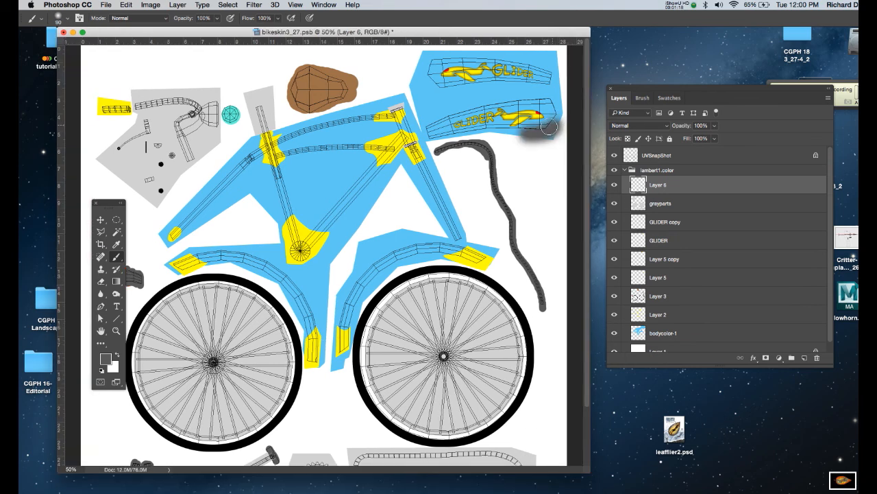
mouse_move(548, 126)
left_mouse_down()
mouse_move(516, 135)
mouse_move(458, 131)
mouse_move(429, 141)
mouse_move(560, 124)
left_mouse_up()
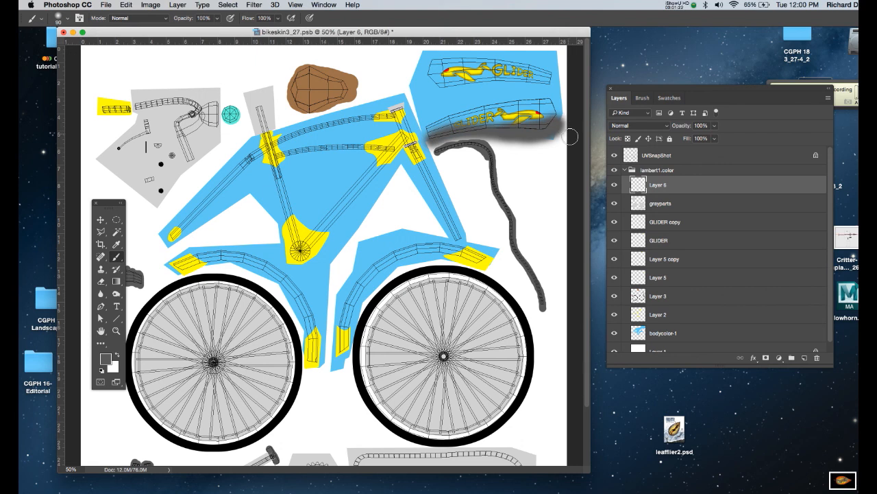
key("v")
key("5")
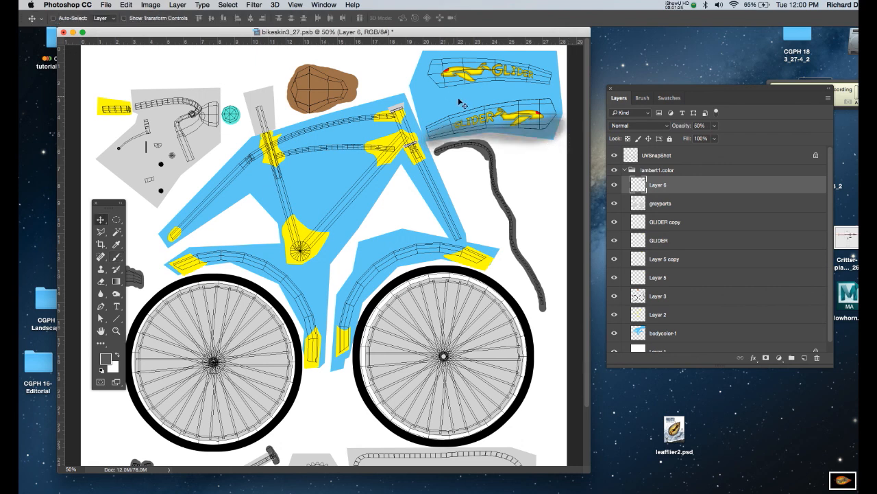
Step: Paint soft grey shading along the lower edge of the upper GLIDER panel on Layer 6
key("b")
mouse_move(424, 79)
left_mouse_down()
mouse_move(458, 90)
mouse_move(554, 89)
left_mouse_up()
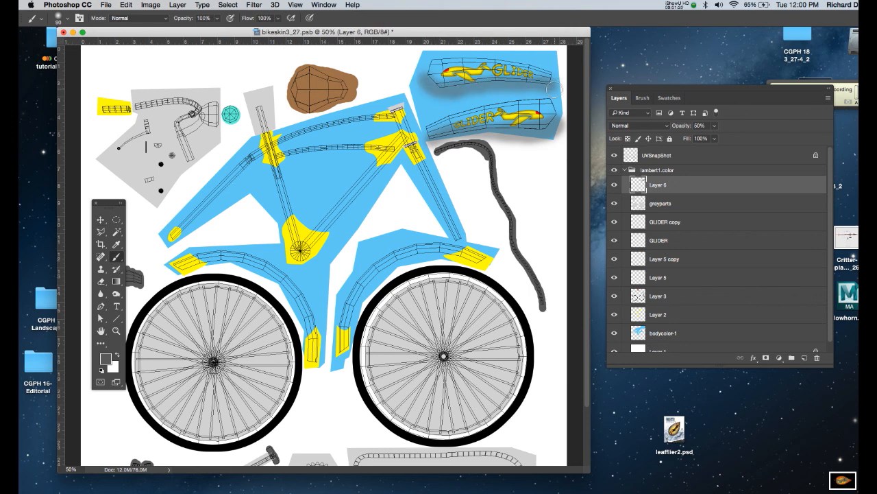
left_click_drag(451, 87, 426, 80)
Step: Brush soft grey shading along the frame's top tube between its yellow accents
key("super+=")
left_click_drag(535, 36, 439, 57)
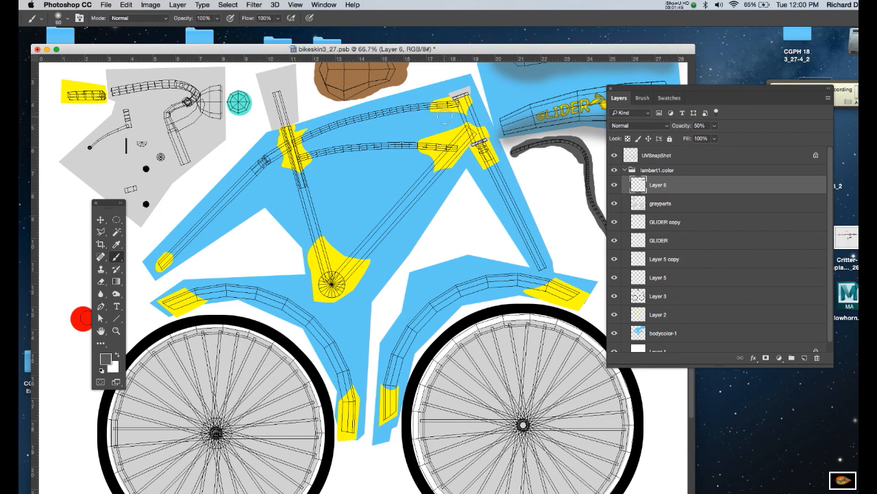
mouse_move(458, 108)
left_mouse_down()
mouse_move(359, 124)
mouse_move(294, 147)
left_mouse_up()
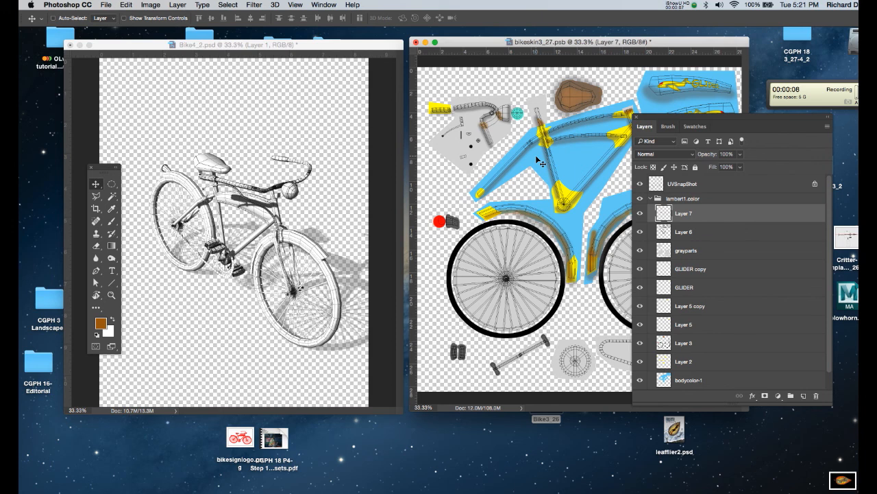
Step: Switch to the Bike4_2.psd 3D document and open its bikeskin4_2 diffuse texture for editing
mouse_move(375, 45)
left_mouse_down()
mouse_move(355, 41)
mouse_move(375, 44)
left_mouse_up()
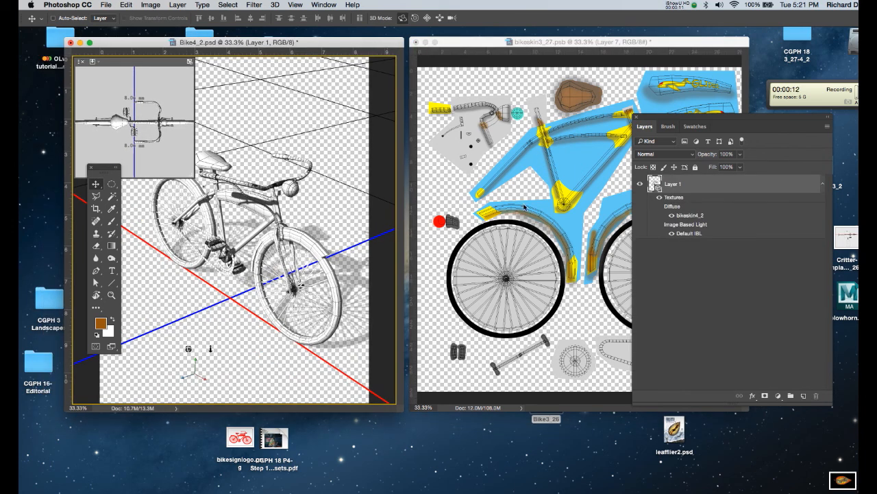
left_click_drag(683, 118, 501, 123)
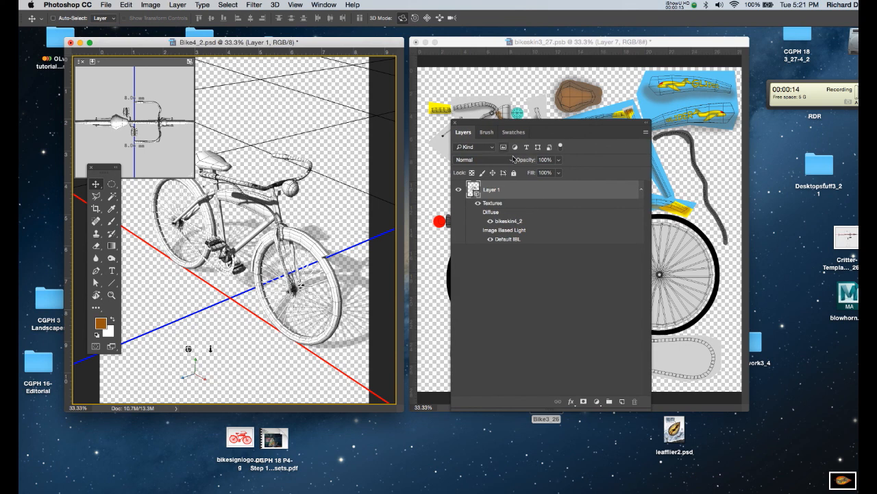
double_click(507, 222)
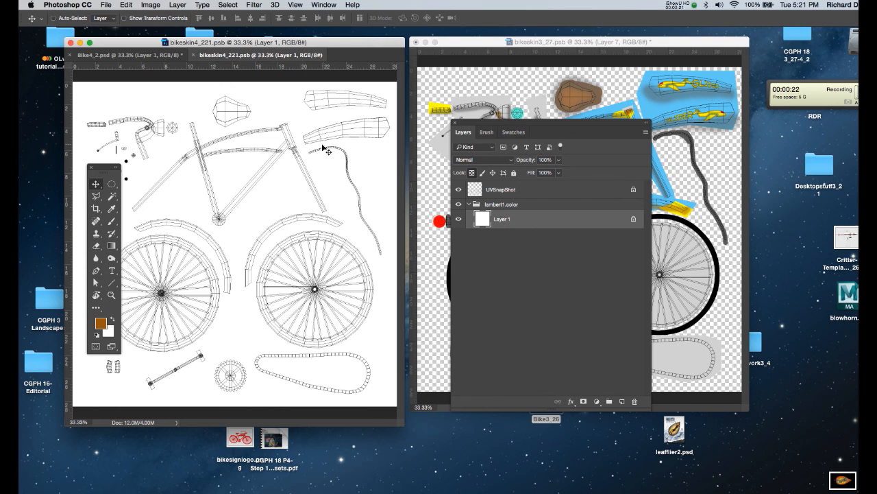
Step: Bring the coloured bikeskin3_27 texture forward, uncover its artwork and hide the UVSnapShot layer
left_click(488, 44)
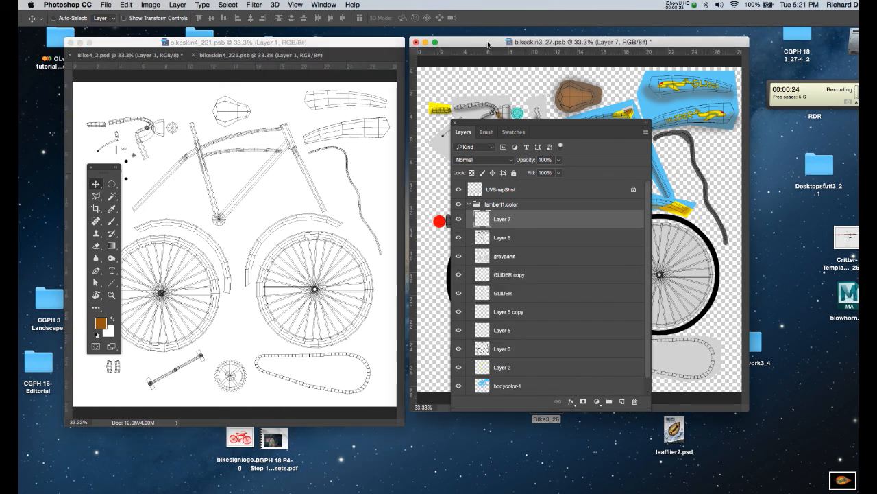
left_click_drag(506, 127, 702, 155)
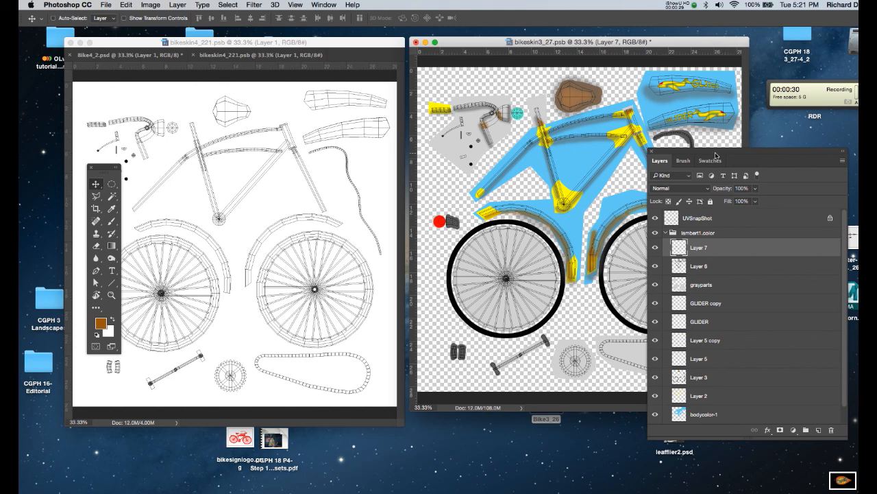
left_click_drag(716, 155, 712, 146)
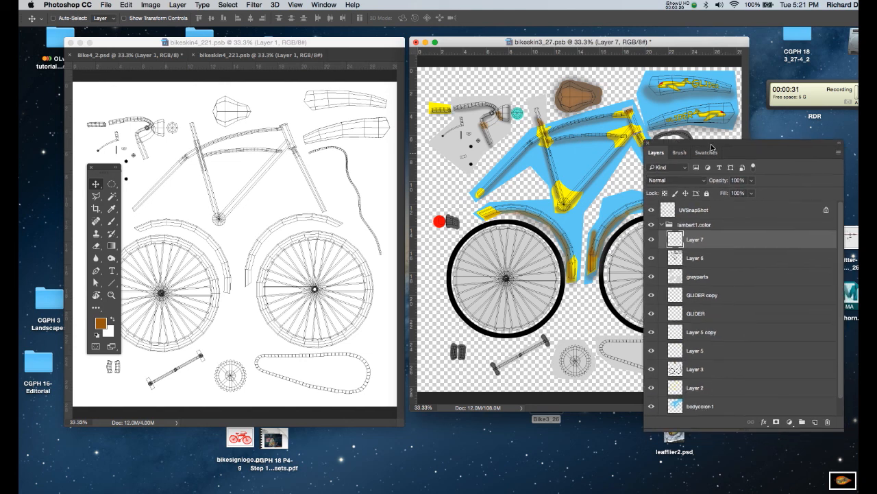
left_click(651, 210)
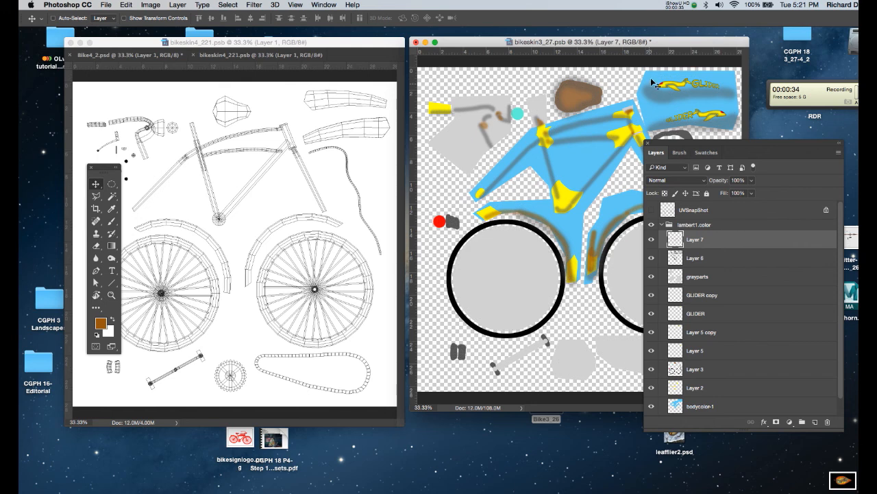
left_click_drag(636, 43, 626, 42)
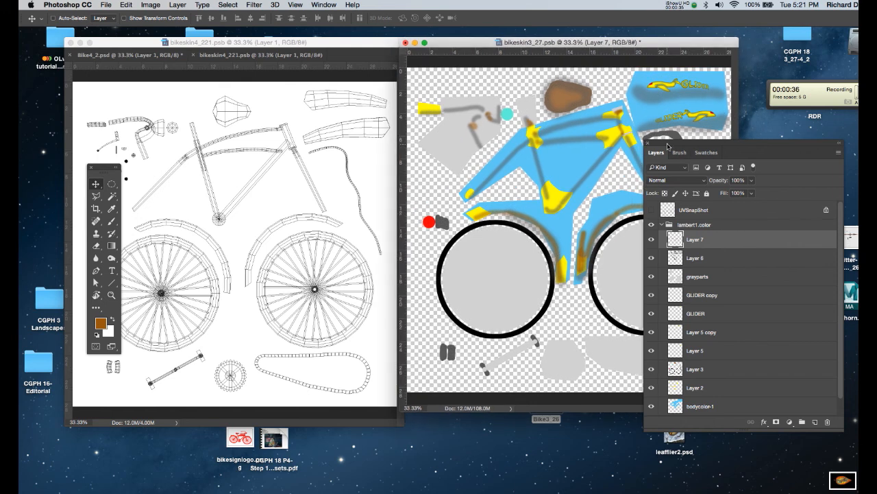
left_click_drag(669, 148, 675, 163)
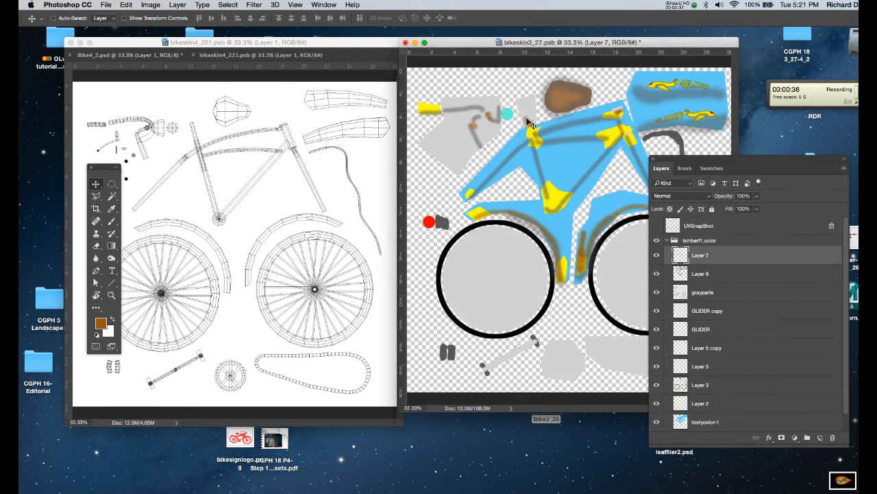
Step: Copy the merged artwork of the whole bikeskin3_27 canvas and paste it into the bikeskin4_221.psb texture
key("super+a")
left_click(126, 5)
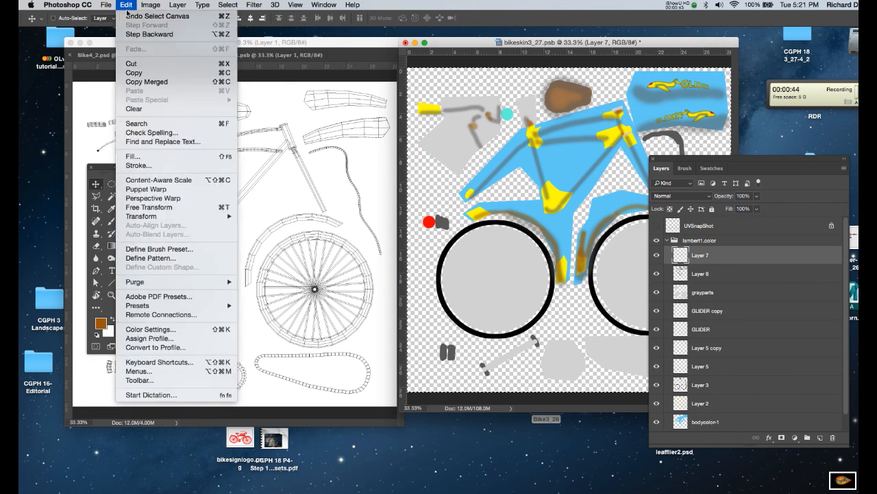
left_click(133, 85)
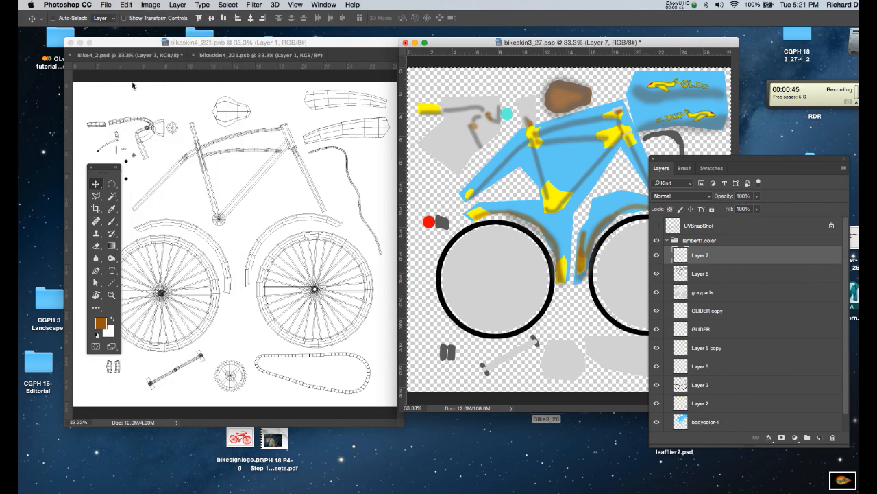
left_click(257, 59)
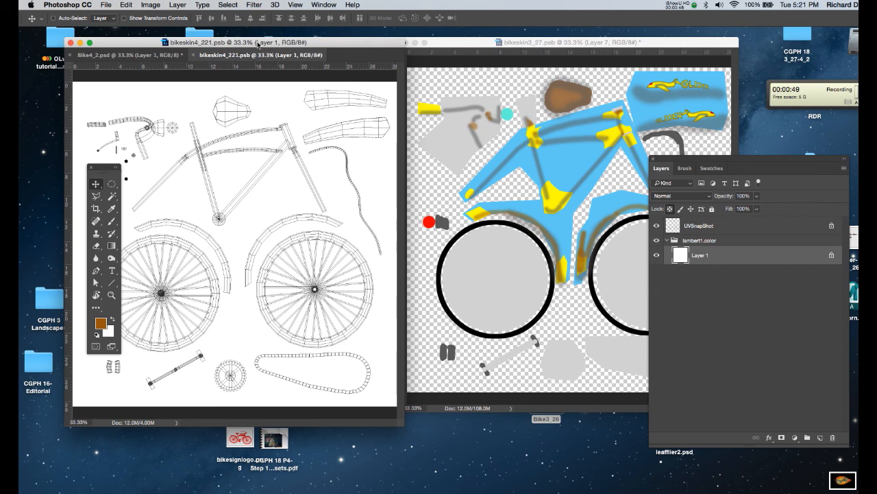
left_click_drag(258, 43, 328, 38)
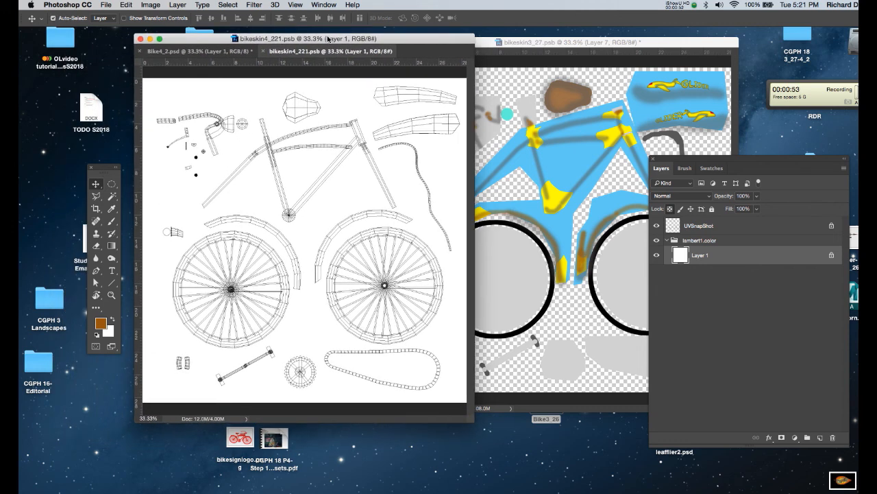
key("super+v")
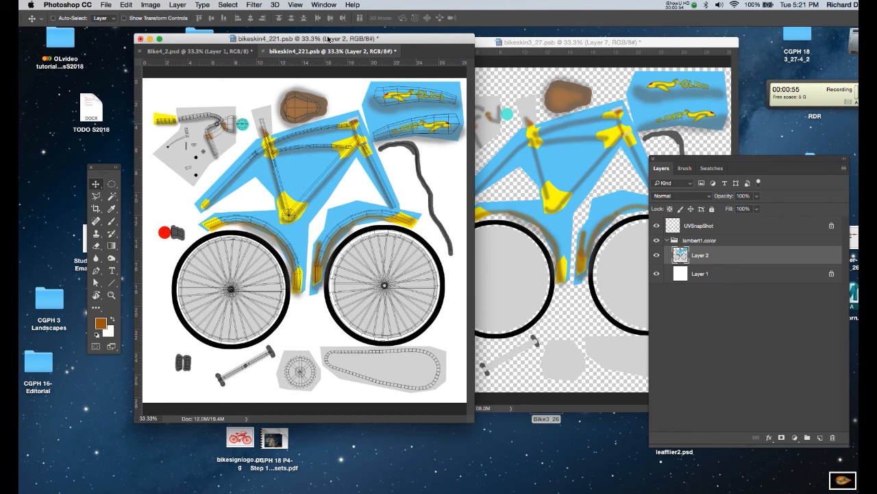
Step: Hide the UVSnapShot layer in bikeskin4_221.psb and save the texture to update the 3D model
left_click(656, 228)
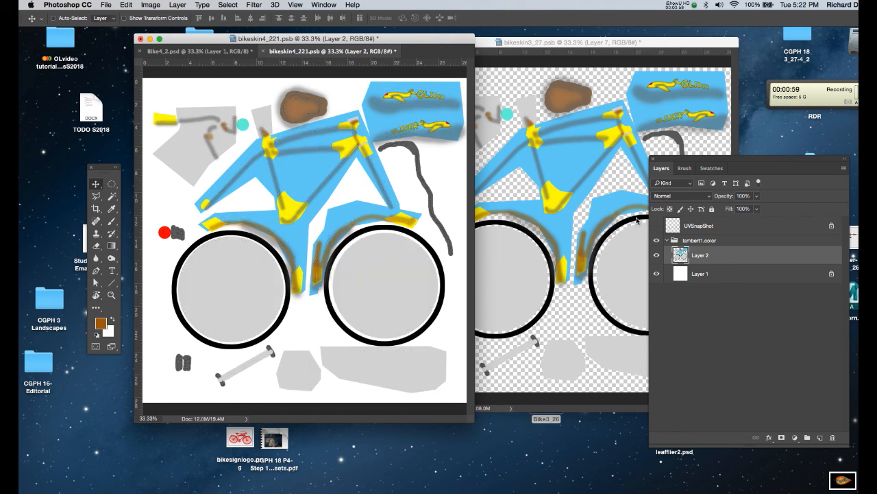
key("super+s")
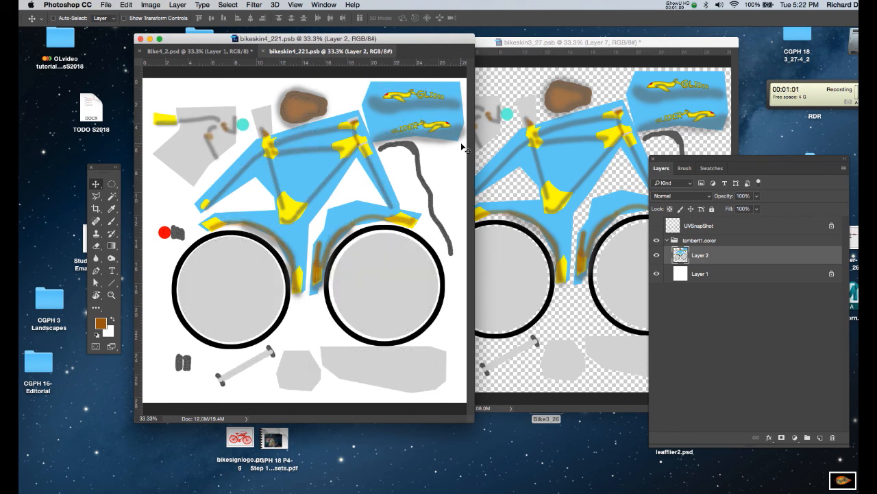
Step: Bring the original bikeskin3_27.psb document forward and close it
left_click(508, 80)
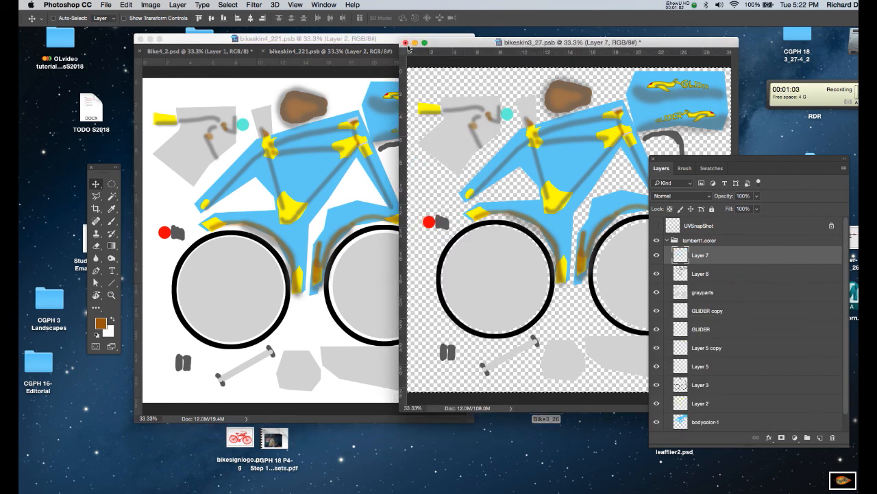
left_click(406, 43)
left_click(540, 172)
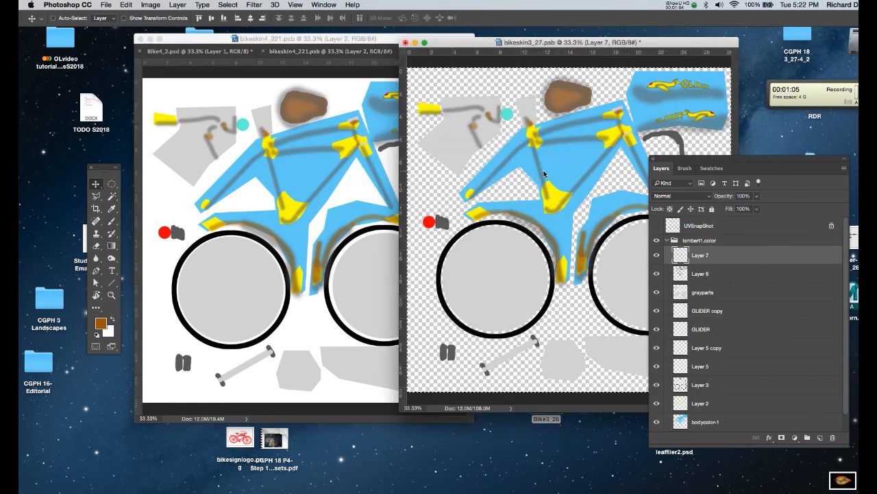
Step: Separate bikeskin4_221.psb into its own floating window and place the Bike4_2.psd 3D document beside it
left_click_drag(336, 53, 464, 61)
left_click(334, 40)
left_click_drag(335, 39, 363, 45)
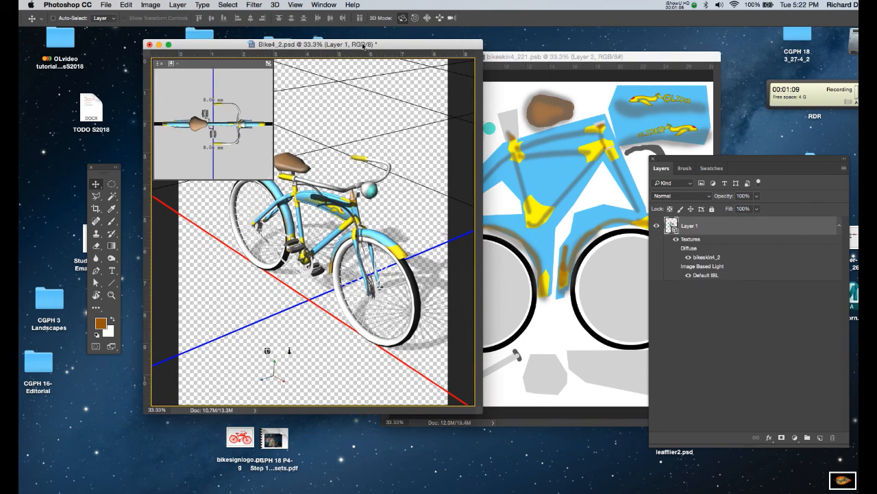